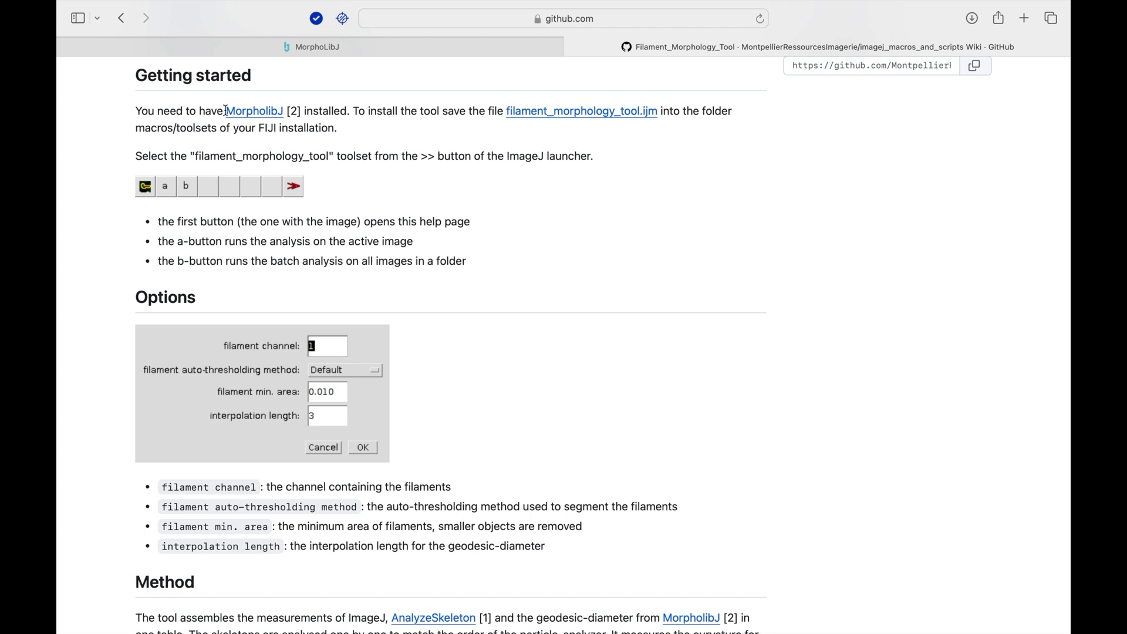
Look for MorphoLibJ among Fiji's plugins, then start the Help > Update check with details shown.
drag(225, 111, 303, 112)
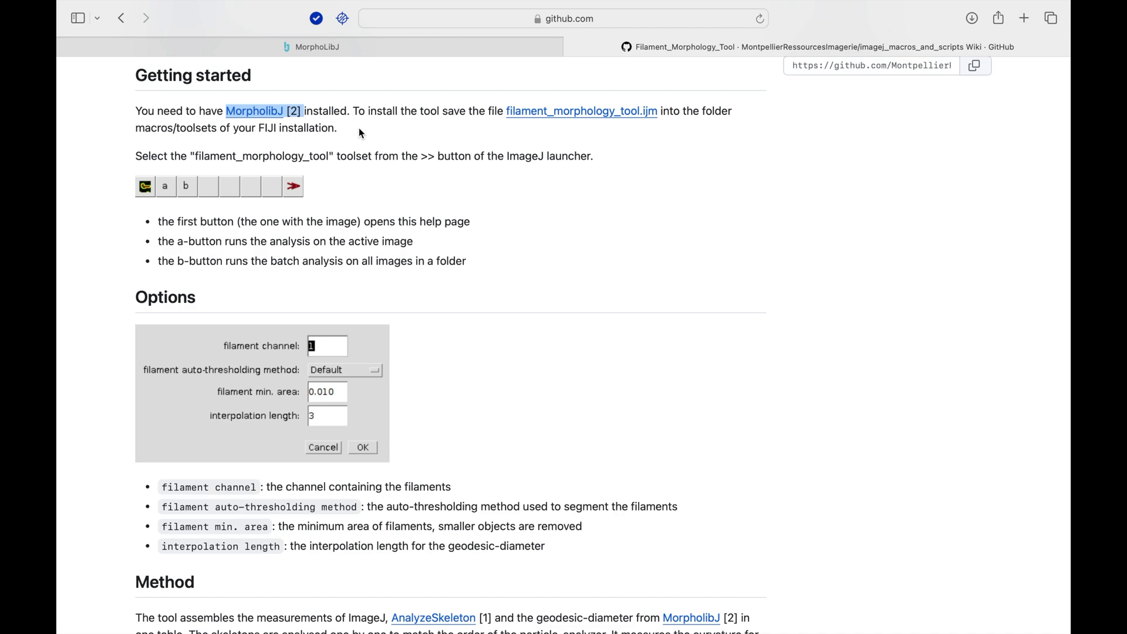
key(super+Tab)
click(334, 8)
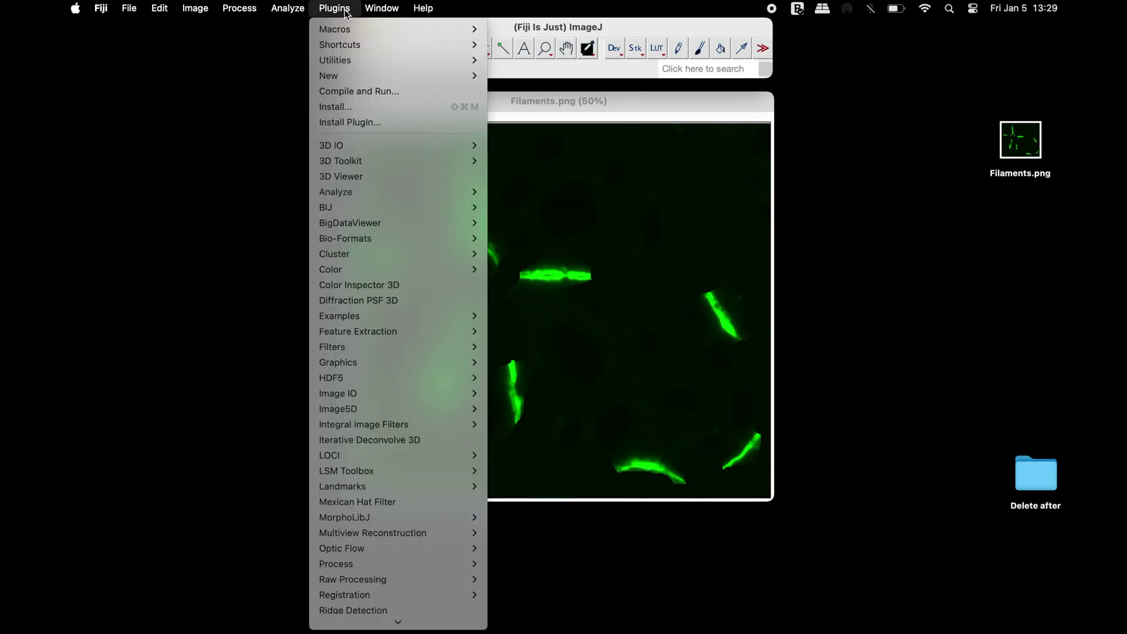
mouse_move(381, 519)
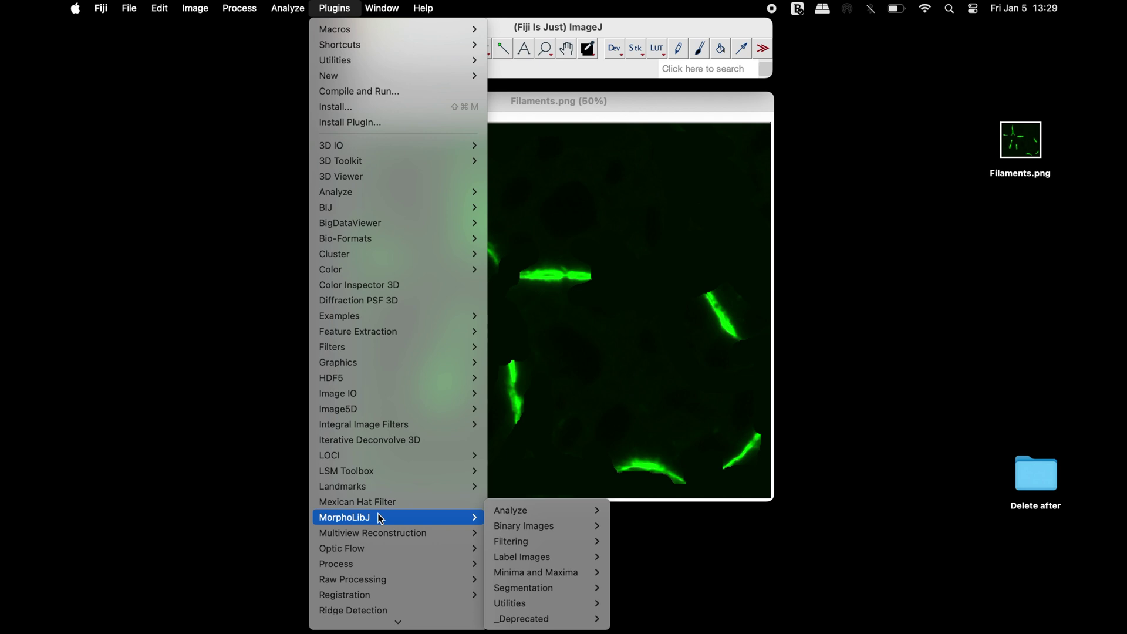
mouse_move(426, 16)
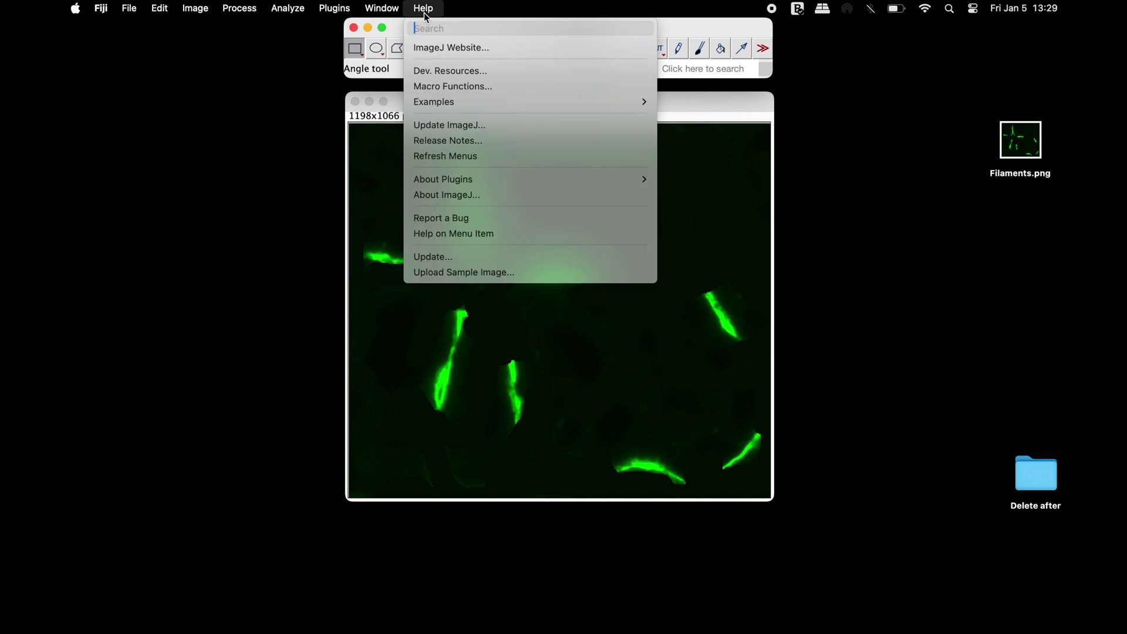
click(519, 257)
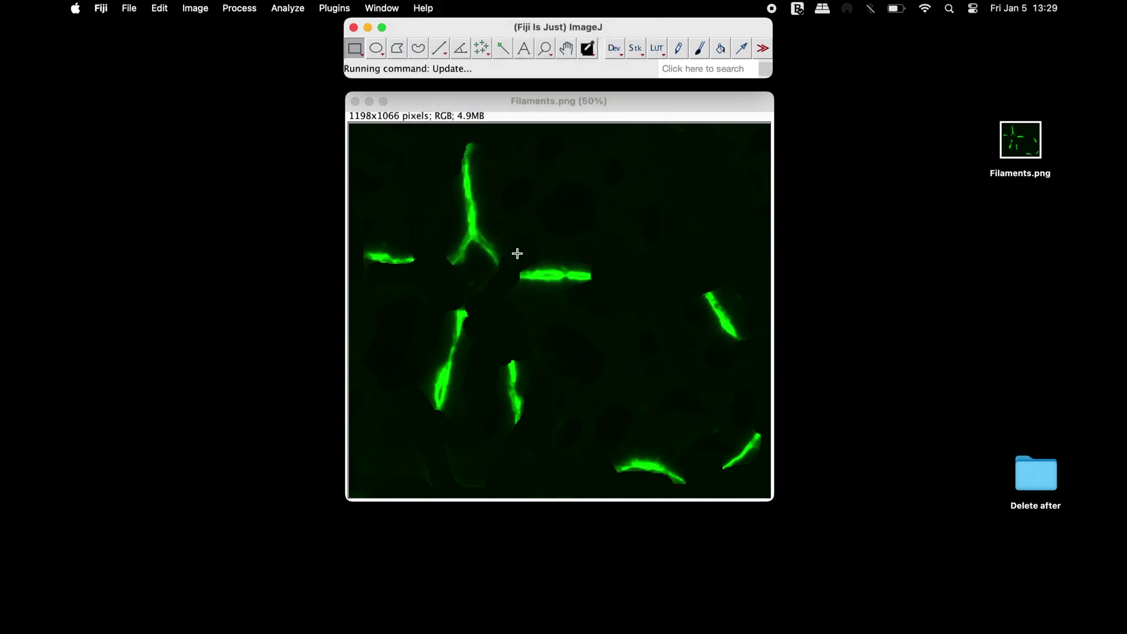
click(554, 342)
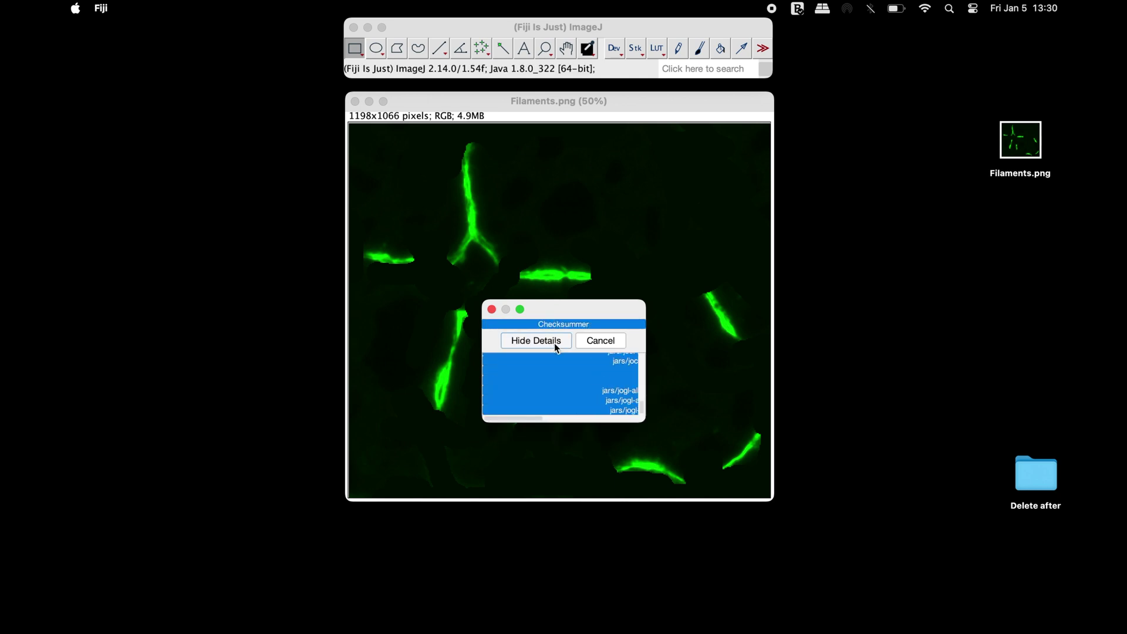
Enable the IJPB-plugins update site in the updater.
click(650, 348)
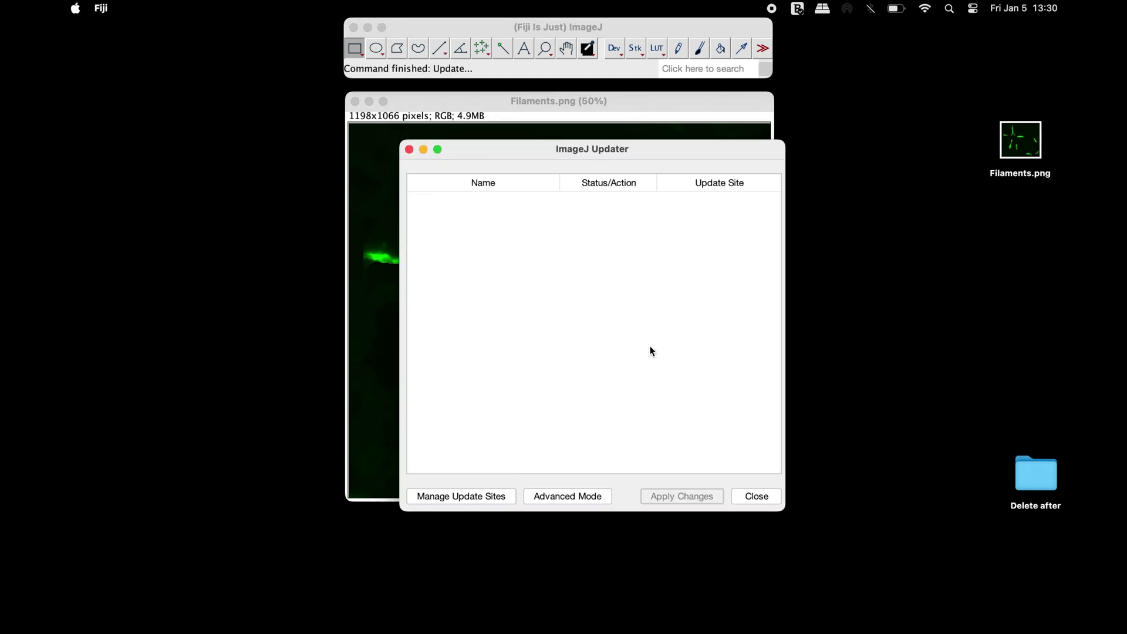
click(503, 496)
click(510, 497)
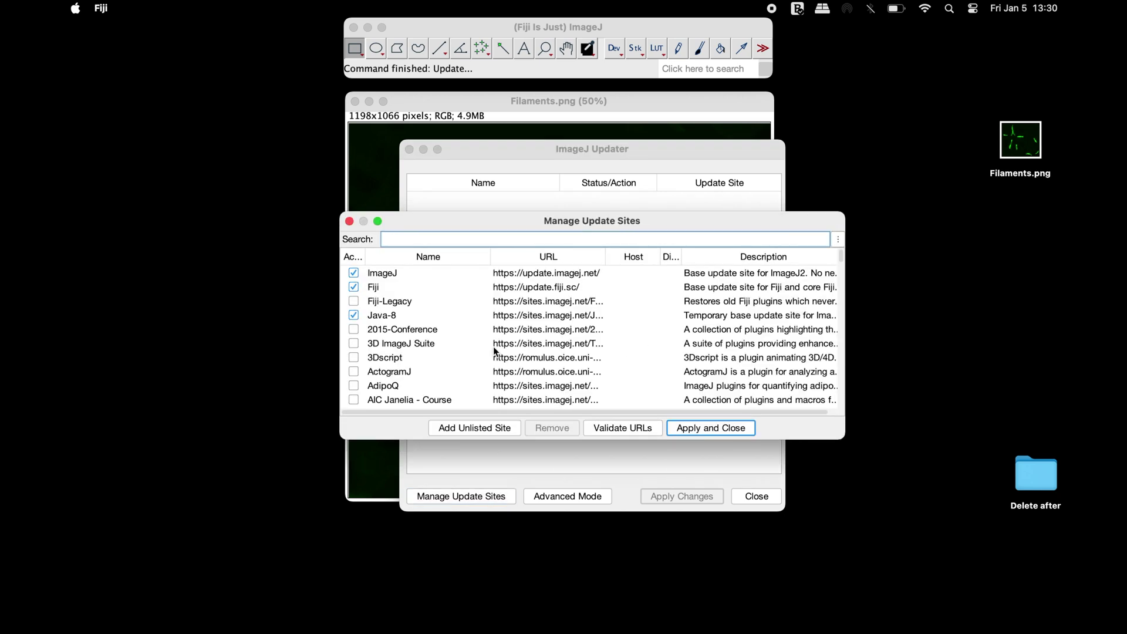
scroll(494, 351, down, 15)
scroll(494, 351, down, 10)
click(353, 380)
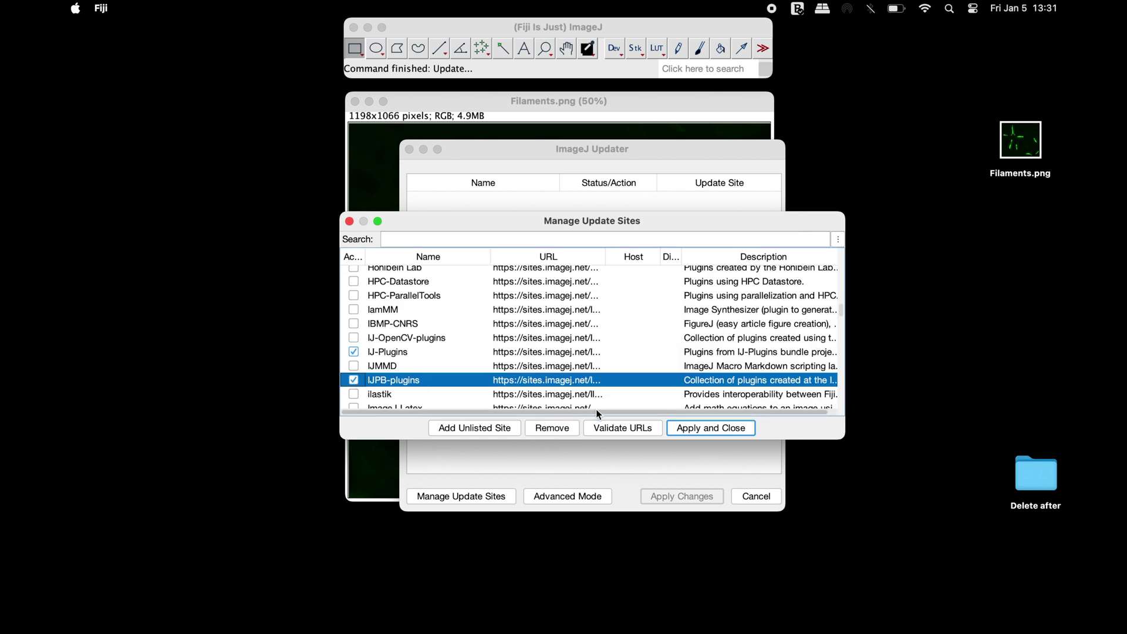
click(694, 428)
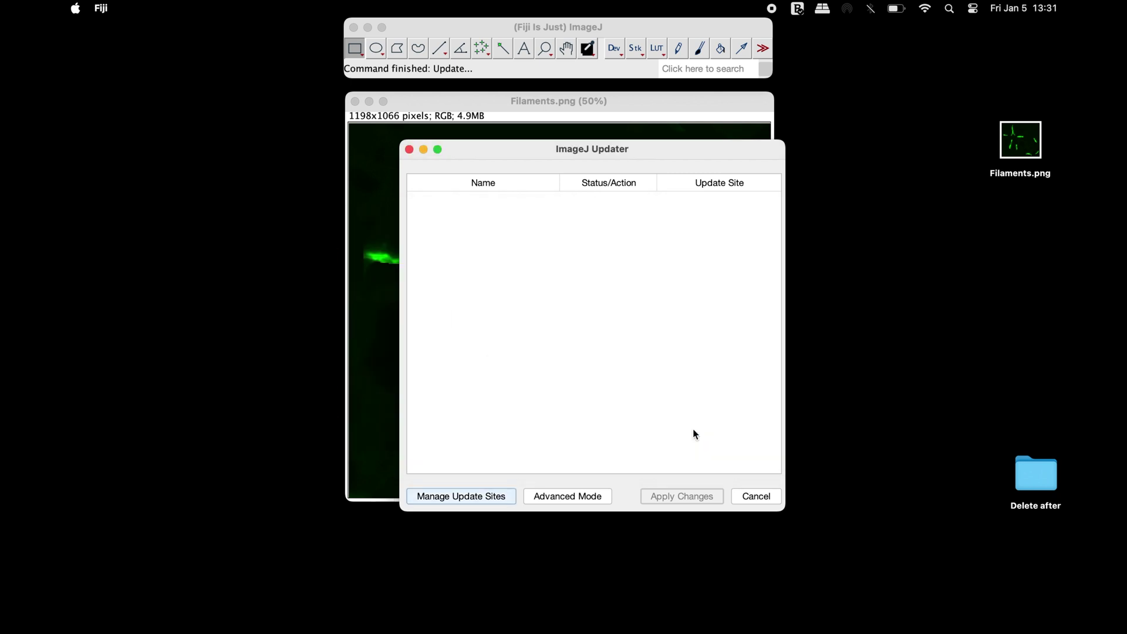
Update MorphoLibJ to 1.6.2 in Advanced Mode and close the updater.
click(544, 498)
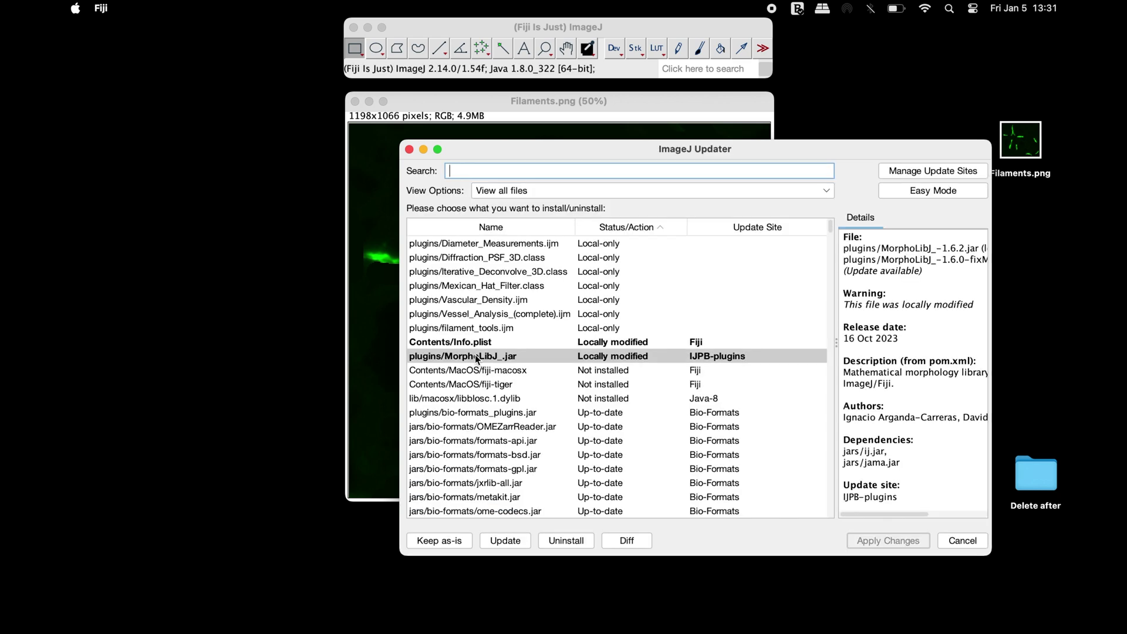
click(509, 544)
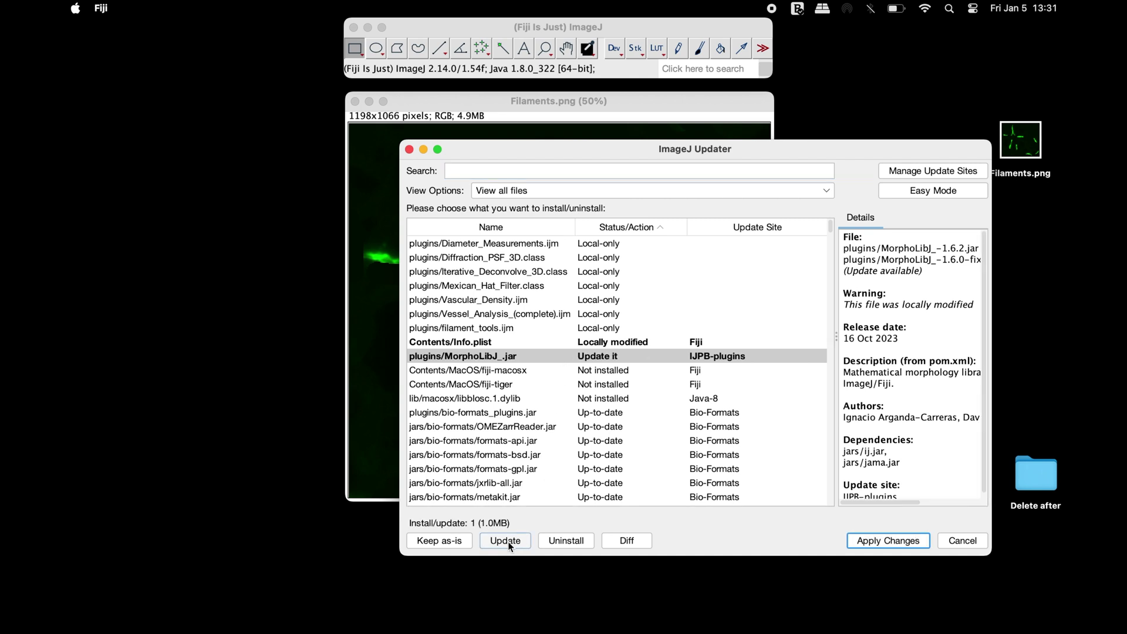
click(890, 543)
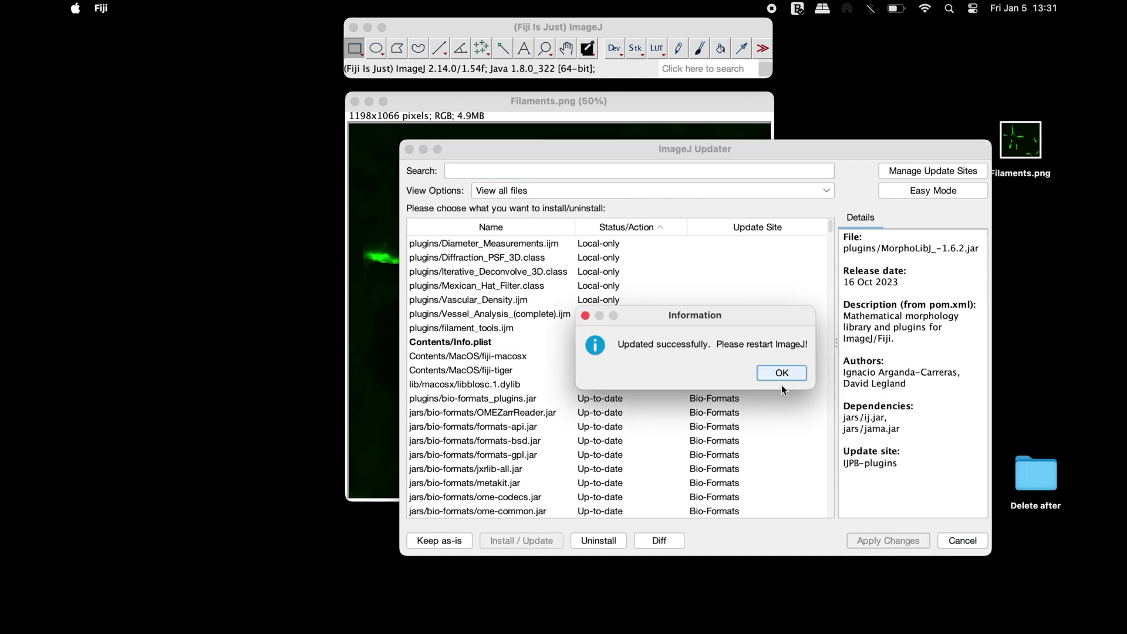
click(776, 374)
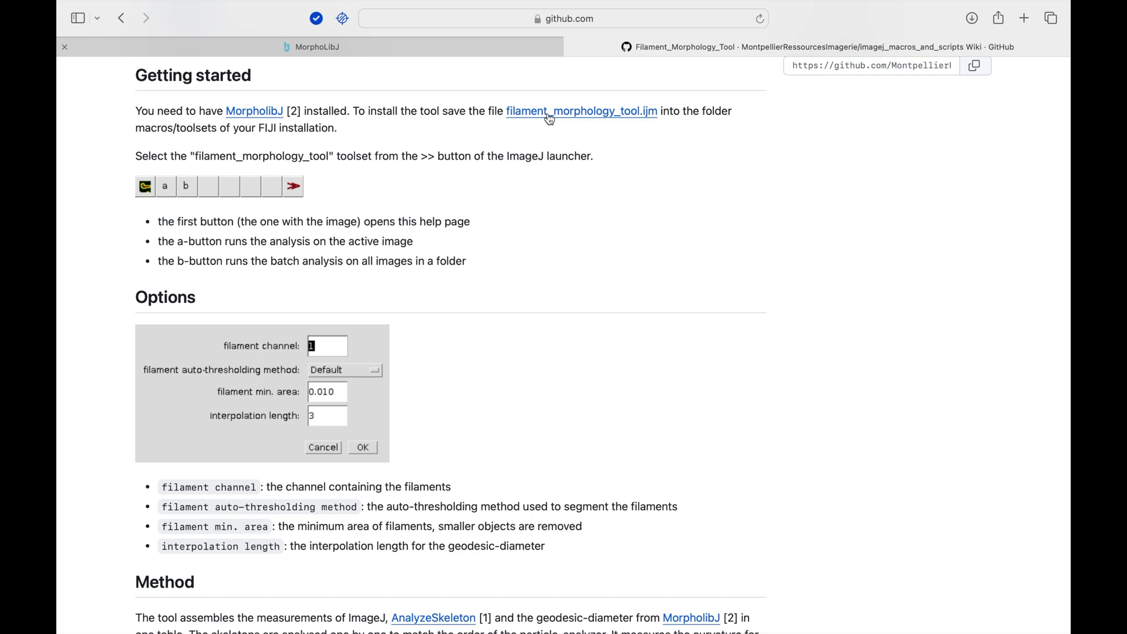
Save the linked filament_morphology_tool.ijm macro to the Desktop with Download Linked File As.
right_click(550, 120)
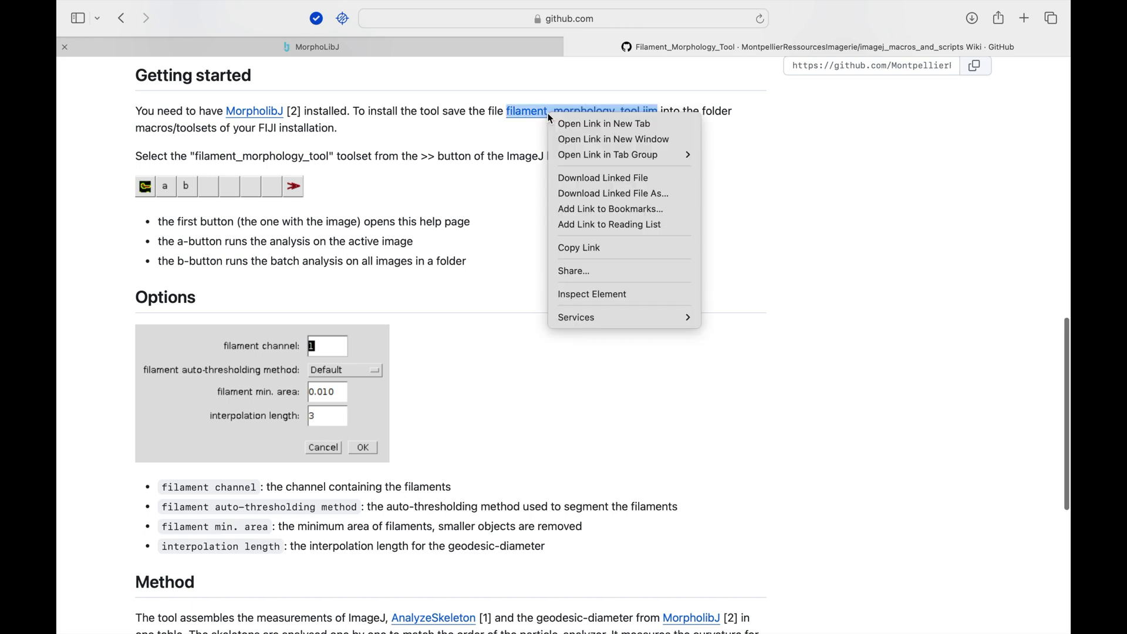
click(679, 195)
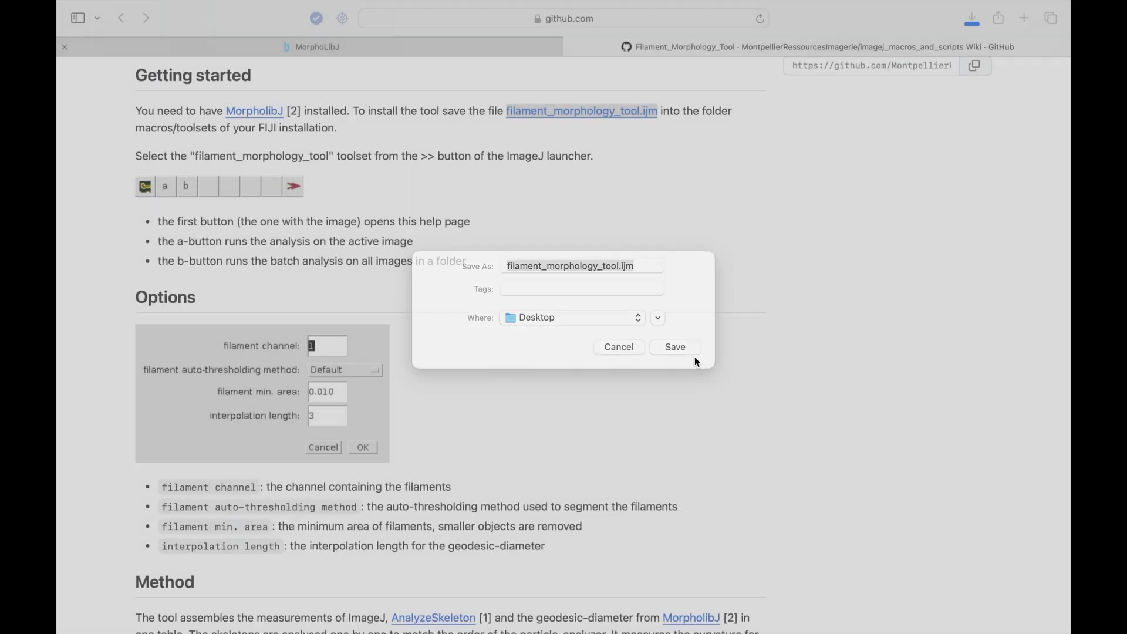
click(695, 357)
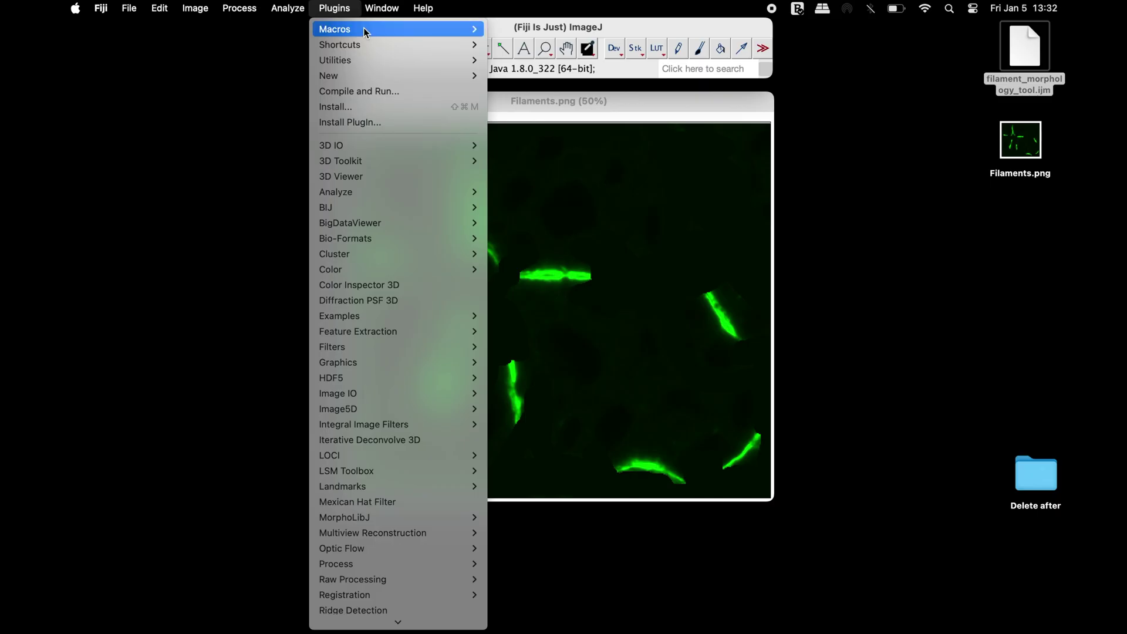
Install filament_morphology_tool.ijm from the Desktop via Plugins > Macros > Install, then open its help.
mouse_move(365, 29)
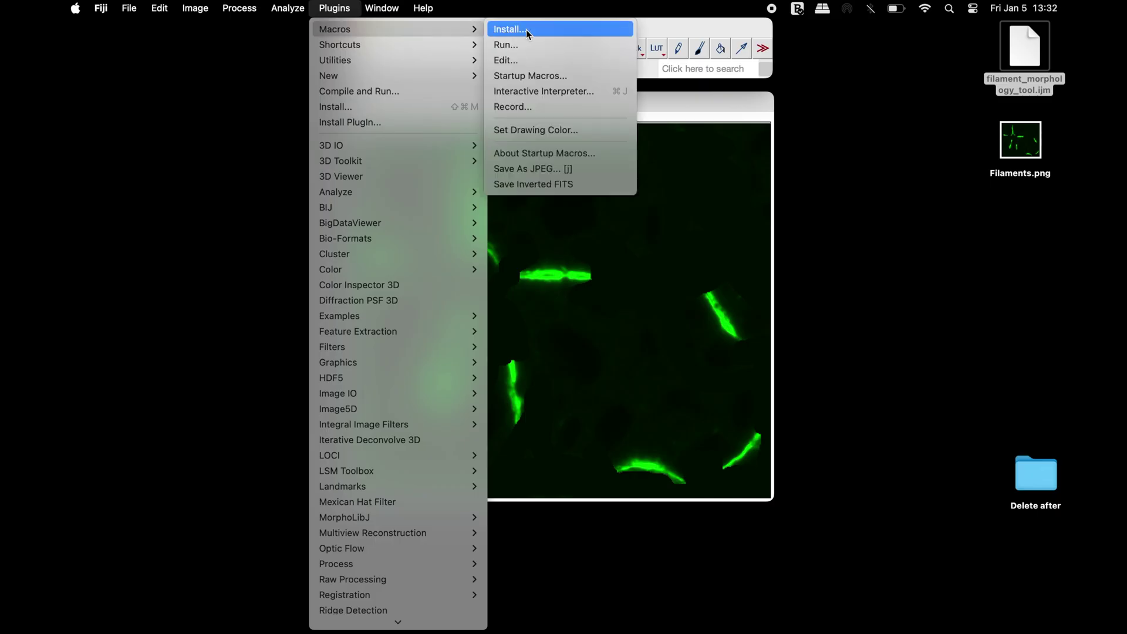
click(543, 30)
drag(1030, 49, 755, 186)
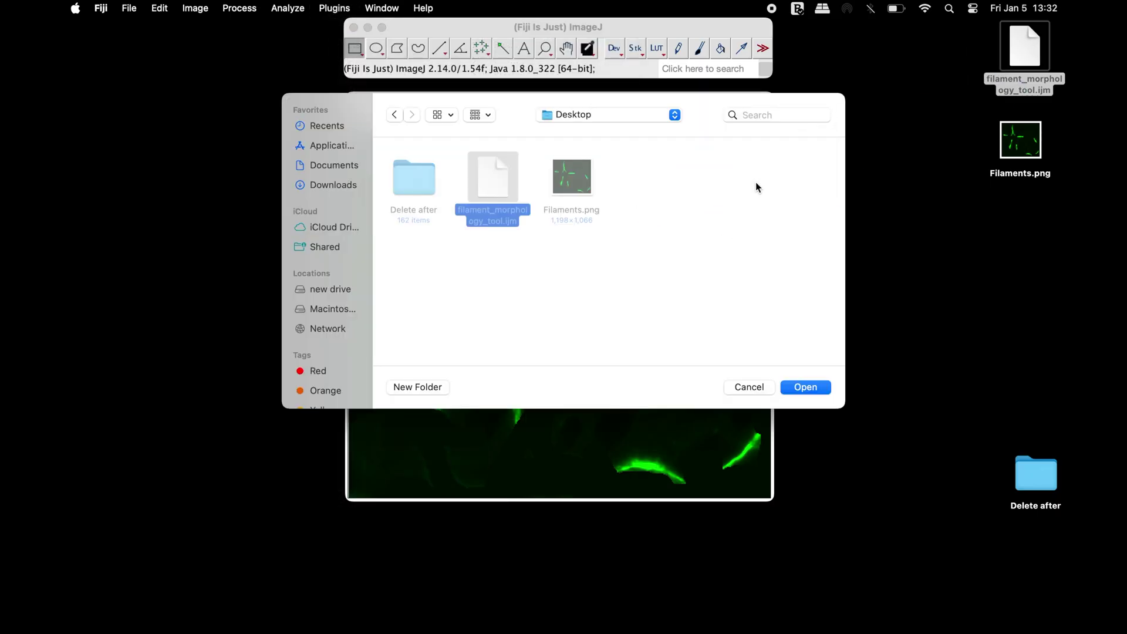
click(824, 388)
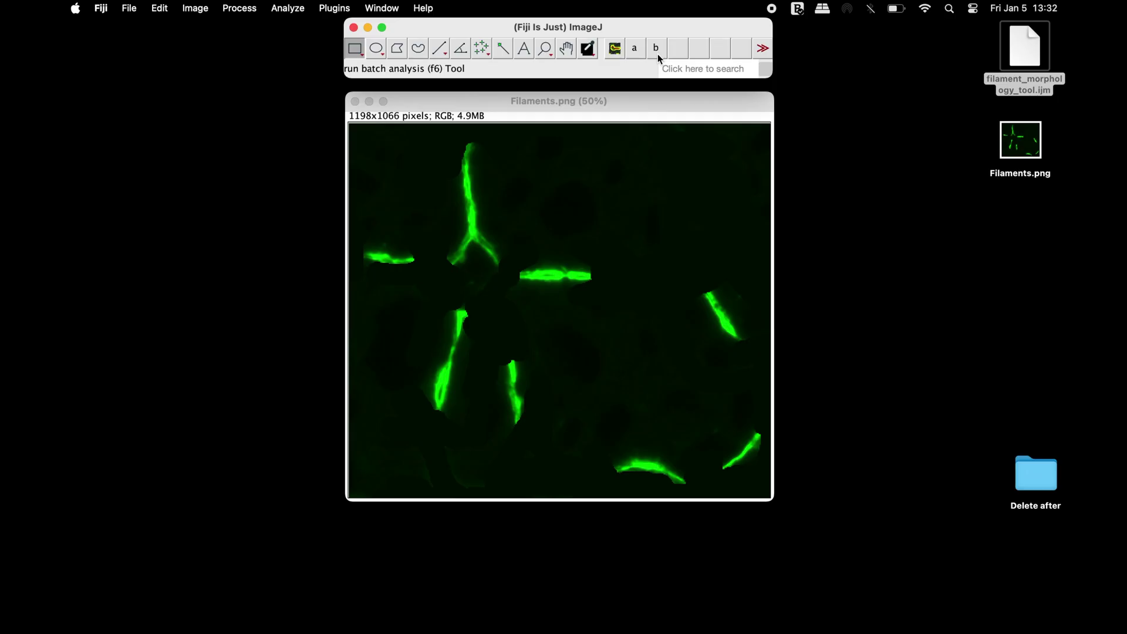
click(614, 50)
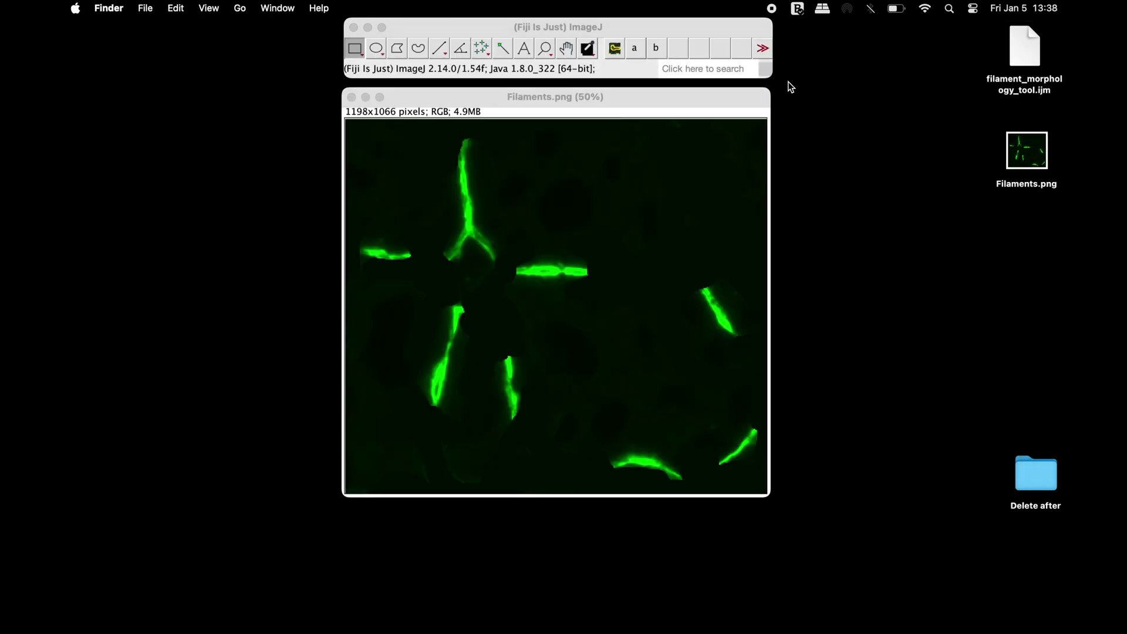
Open the filament morphology tool options and dismiss them without running.
double_click(634, 48)
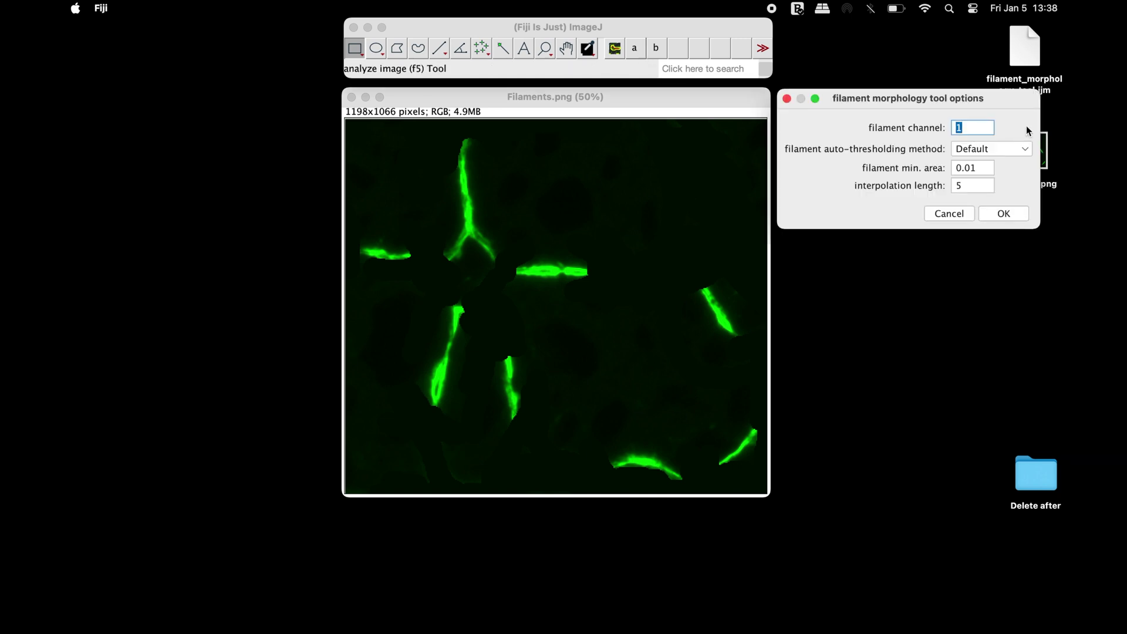
key(Escape)
click(794, 87)
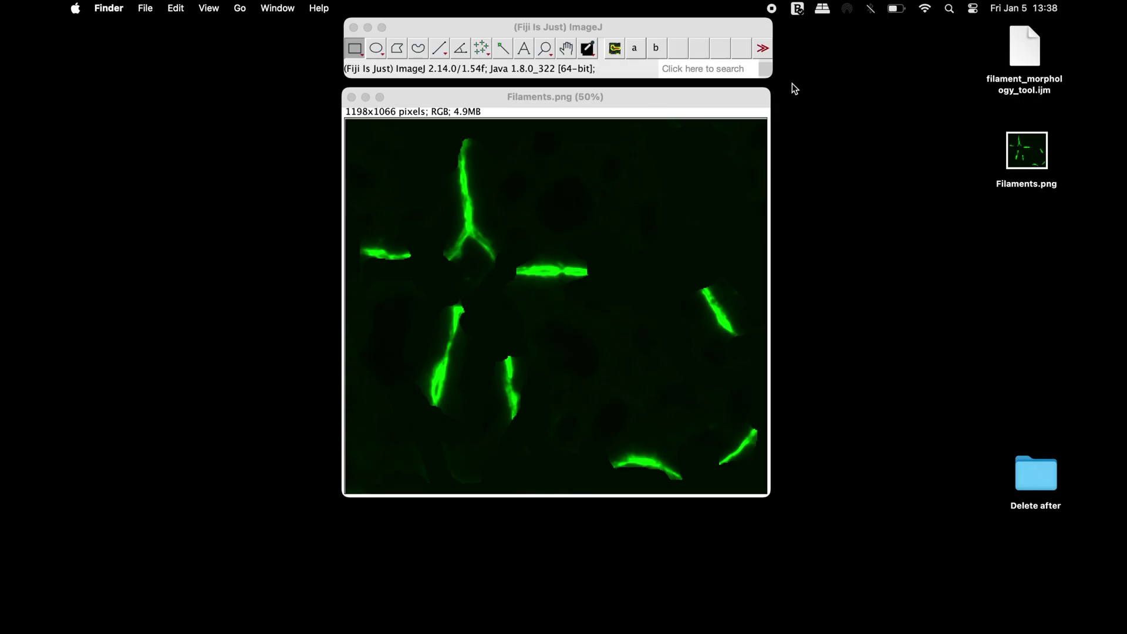
Set Huang thresholding, minimum area 100 and interpolation length 5, then confirm.
double_click(639, 52)
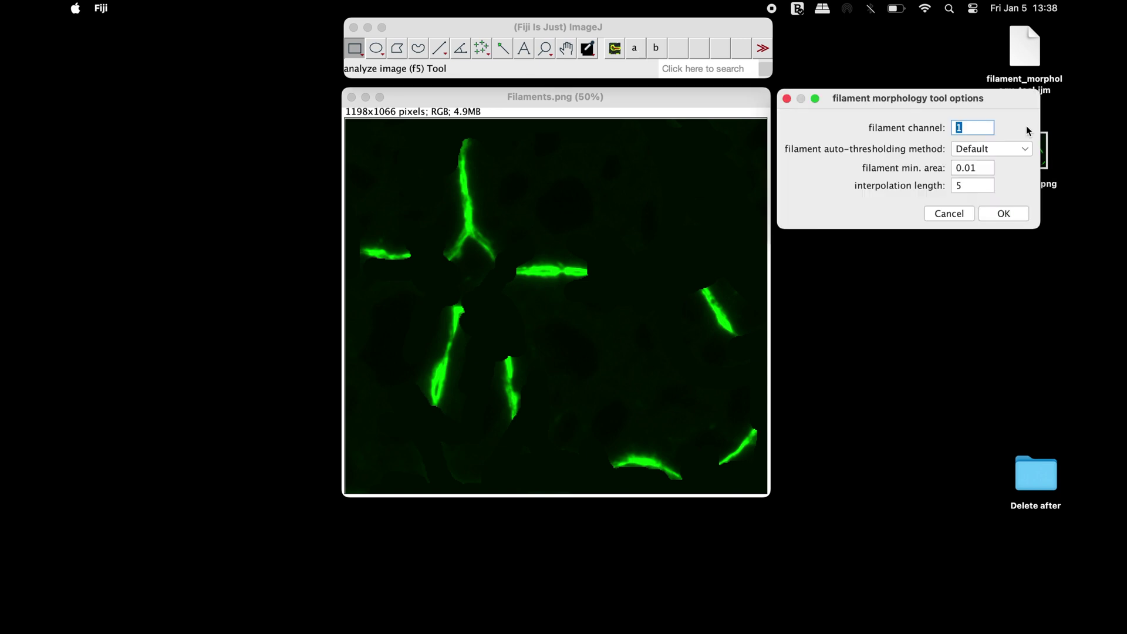
click(983, 127)
click(1026, 150)
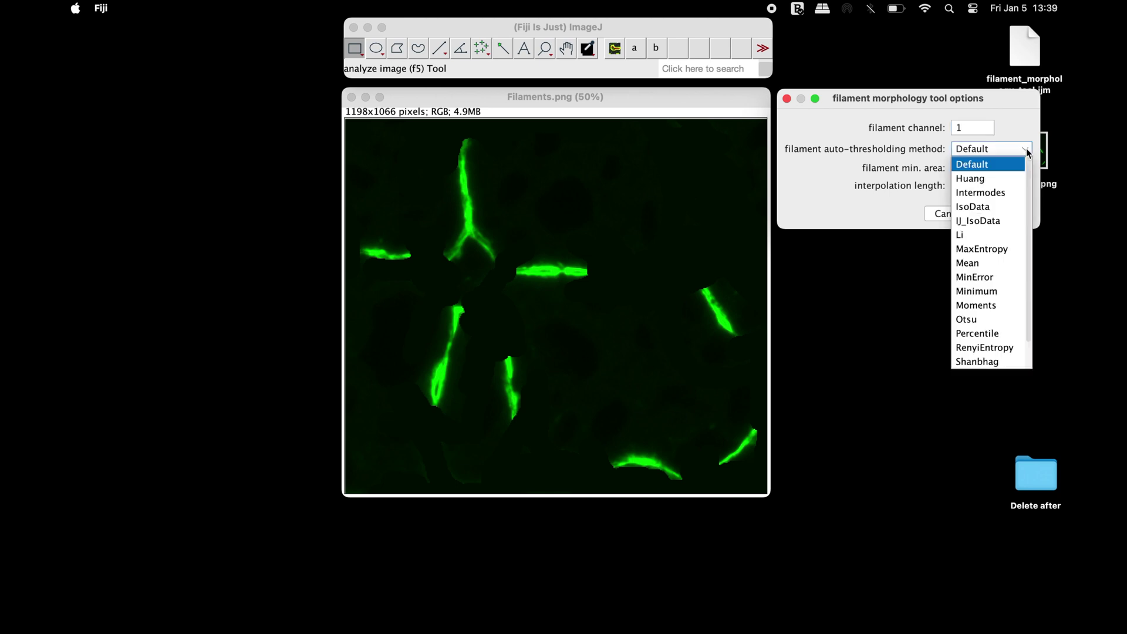
click(1001, 178)
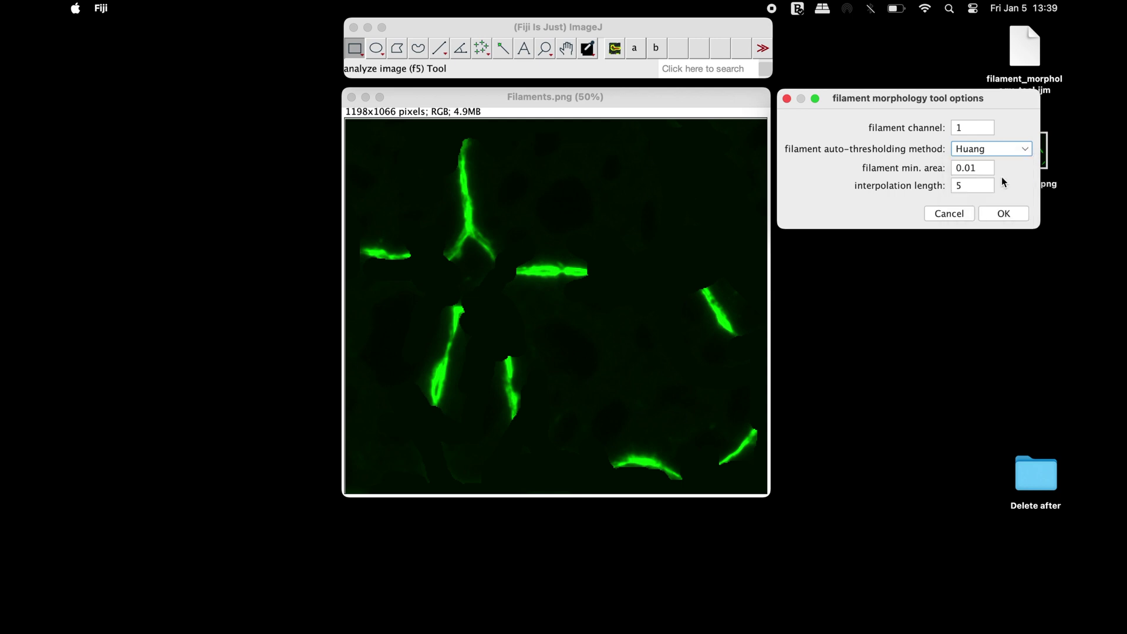
click(992, 170)
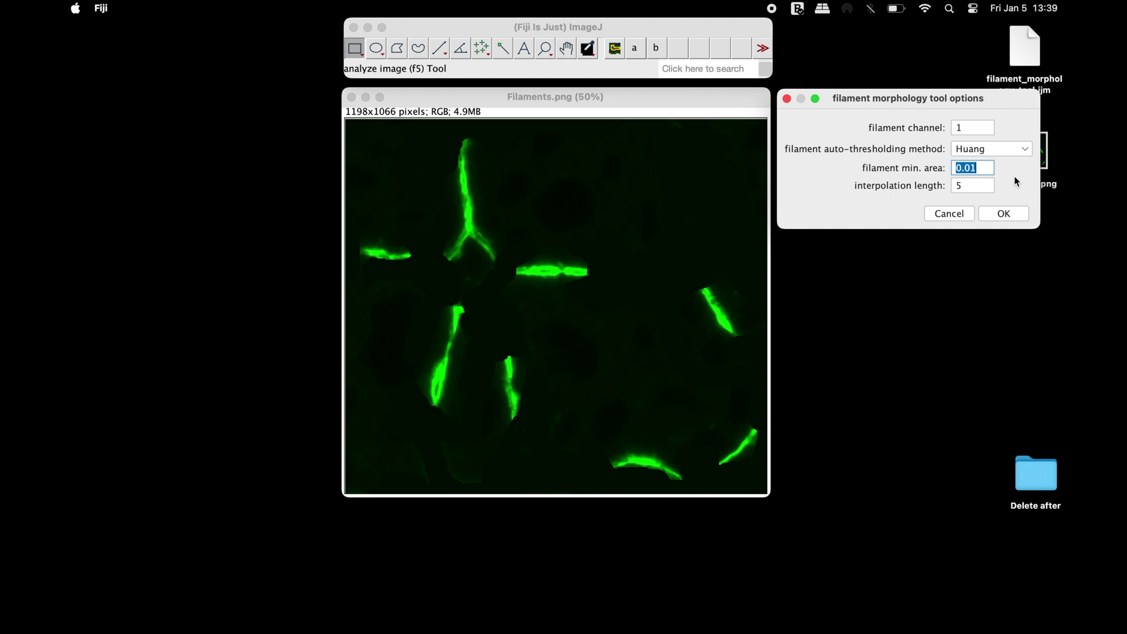
text(100)
click(991, 186)
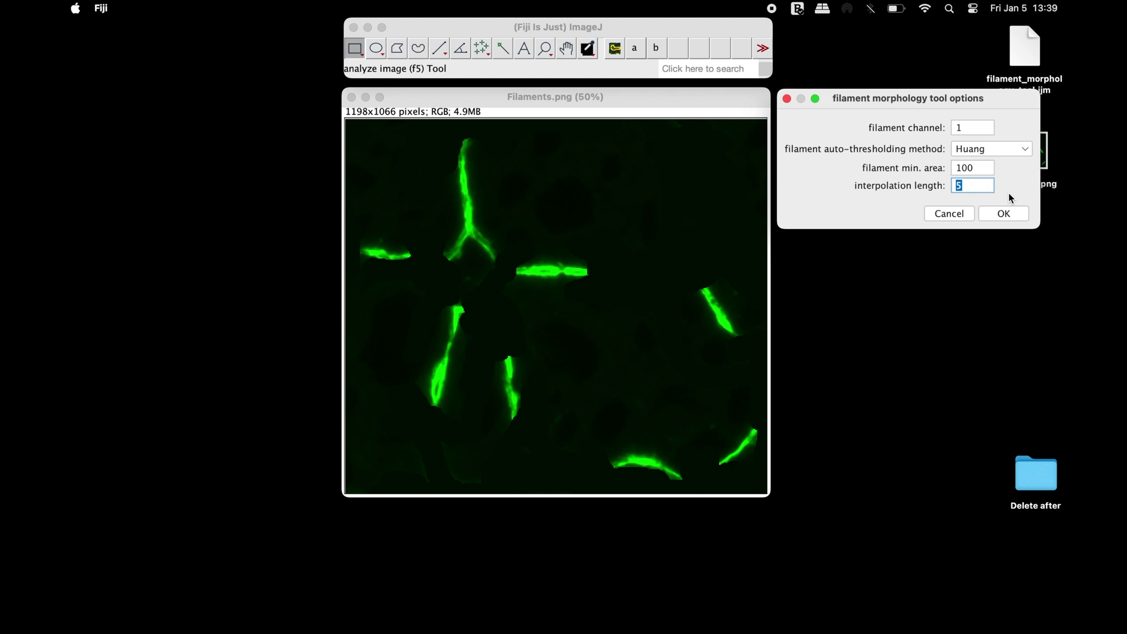
click(1020, 217)
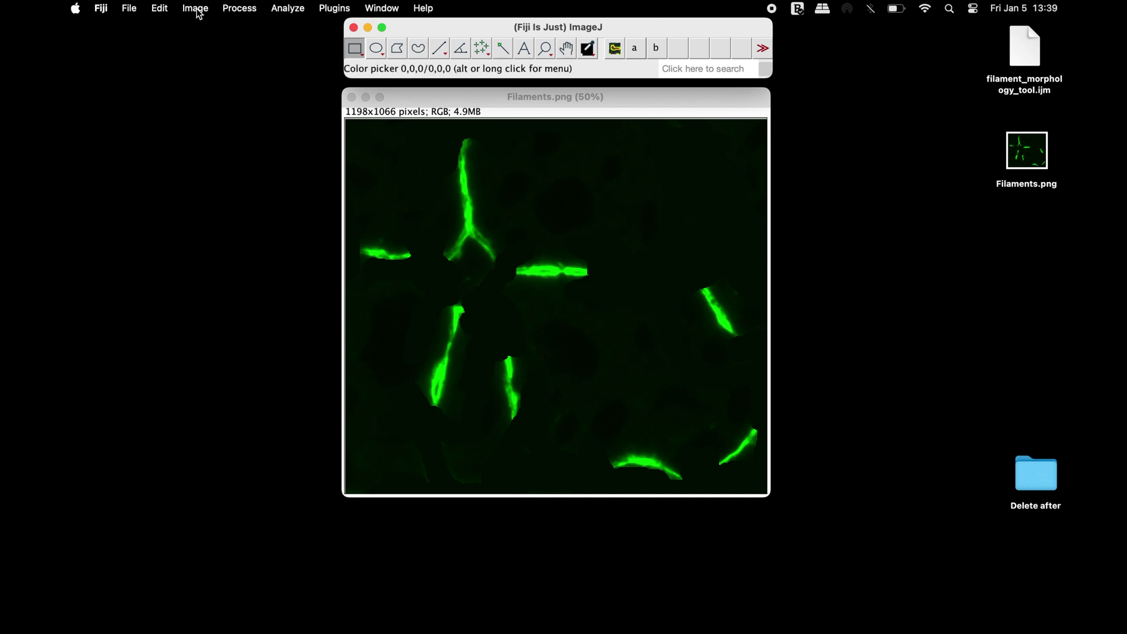
Convert Filaments to 8-bit via Image > Type and run the filament analysis from the toolbar.
click(197, 10)
mouse_move(211, 30)
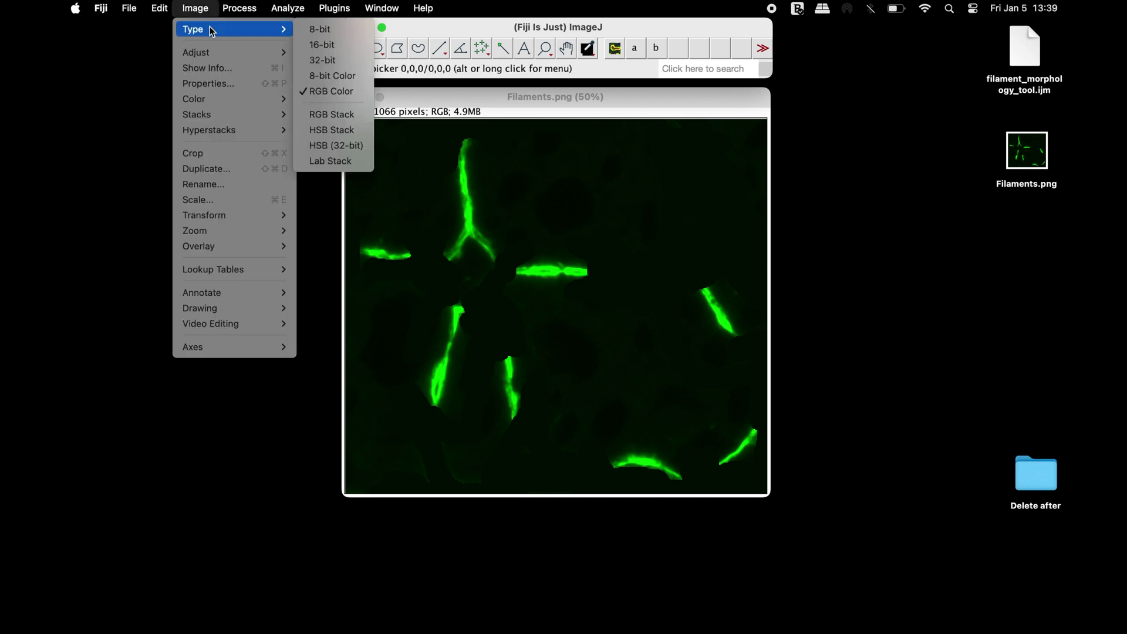
click(350, 30)
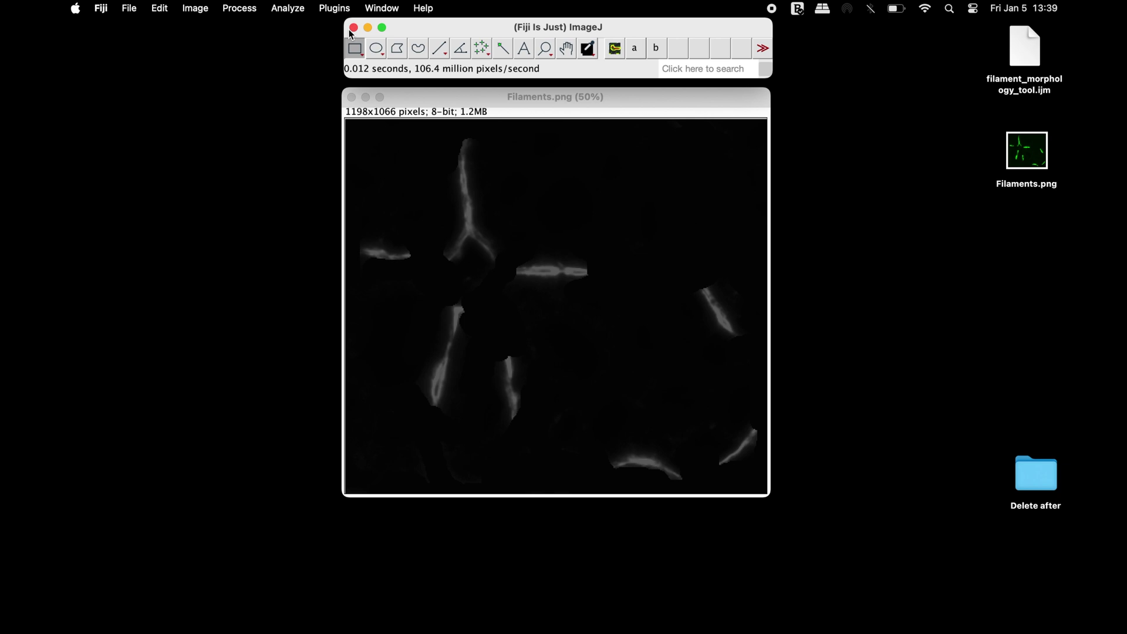
click(640, 50)
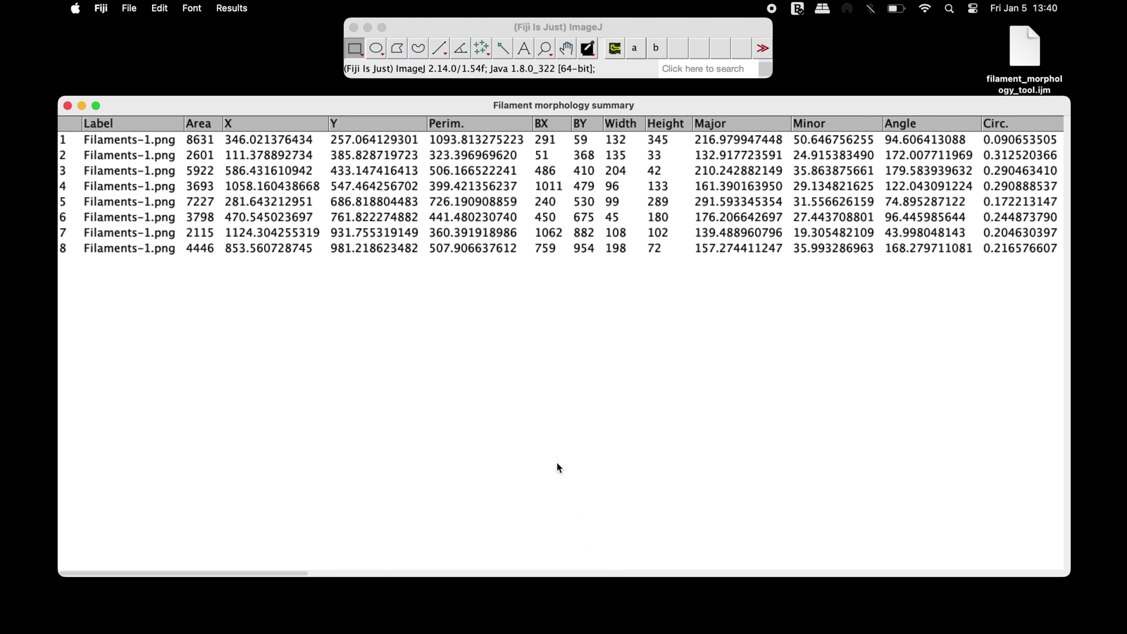
Select the first filament row and shift the summary window to show curvature and # Branches.
click(202, 147)
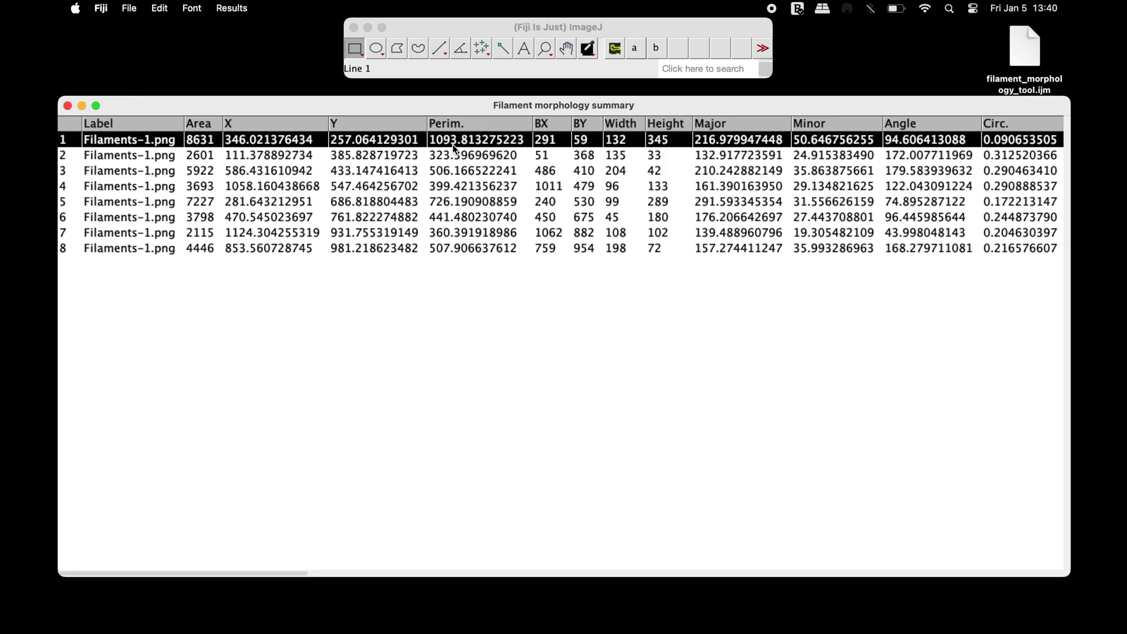
drag(1070, 305, 1055, 306)
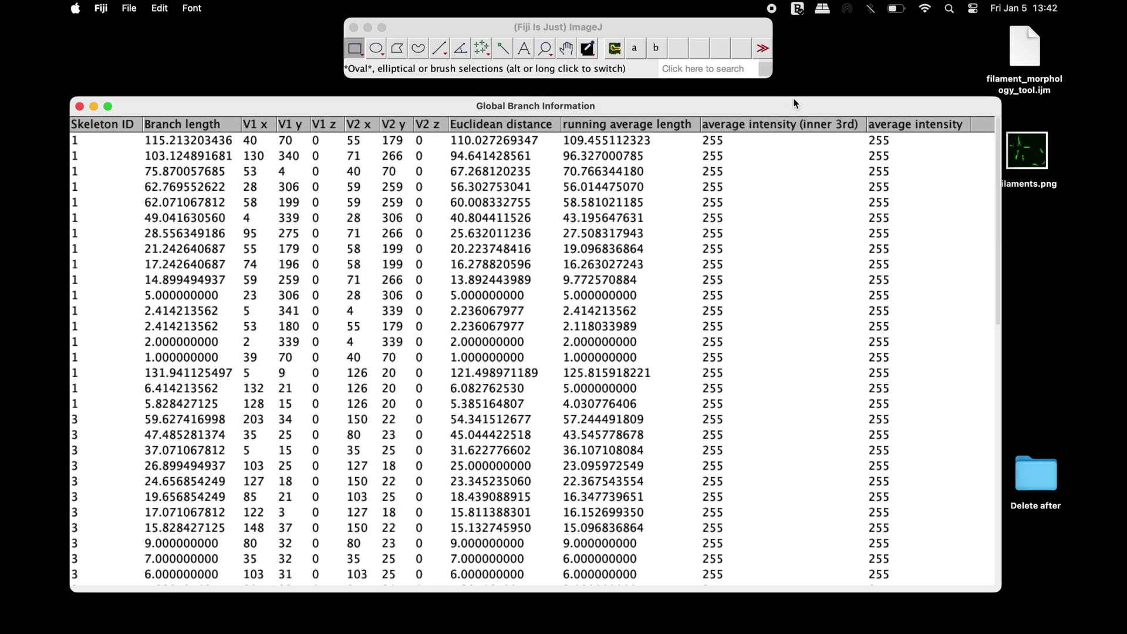
Save the branch table as Global Branch Information.csv on the Desktop, then close it.
click(229, 144)
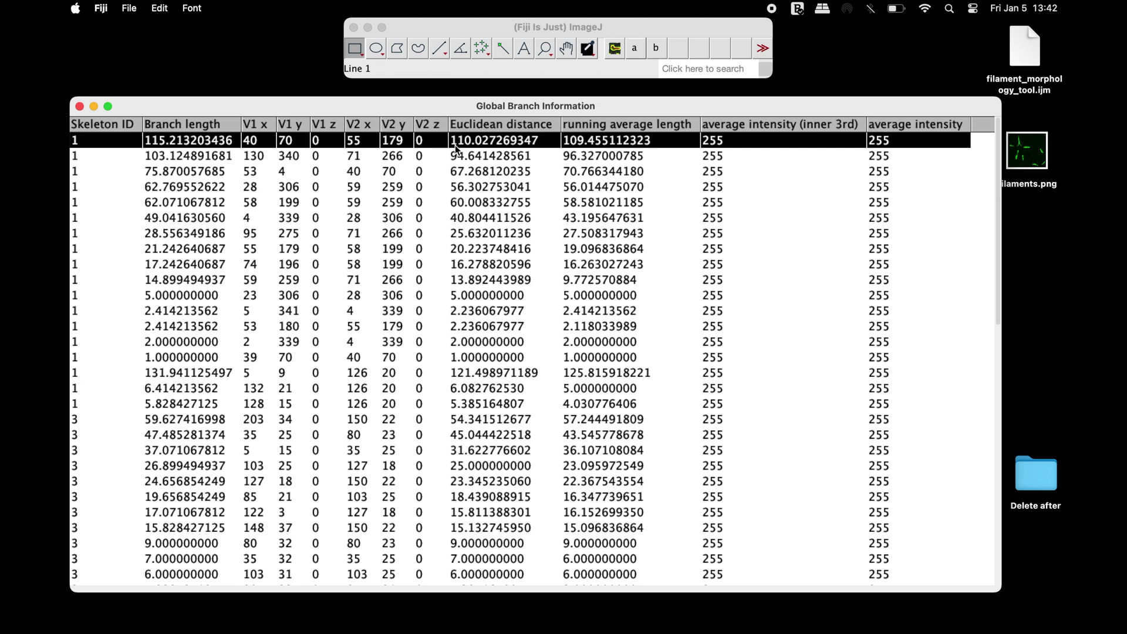
click(129, 8)
click(137, 29)
click(678, 238)
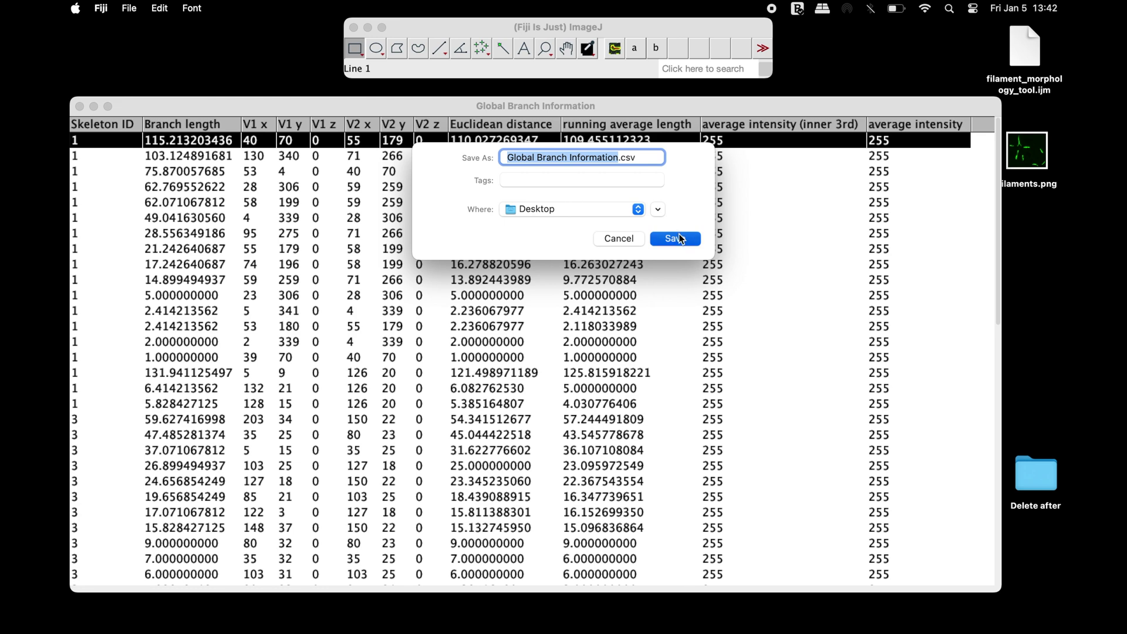
key(super+w)
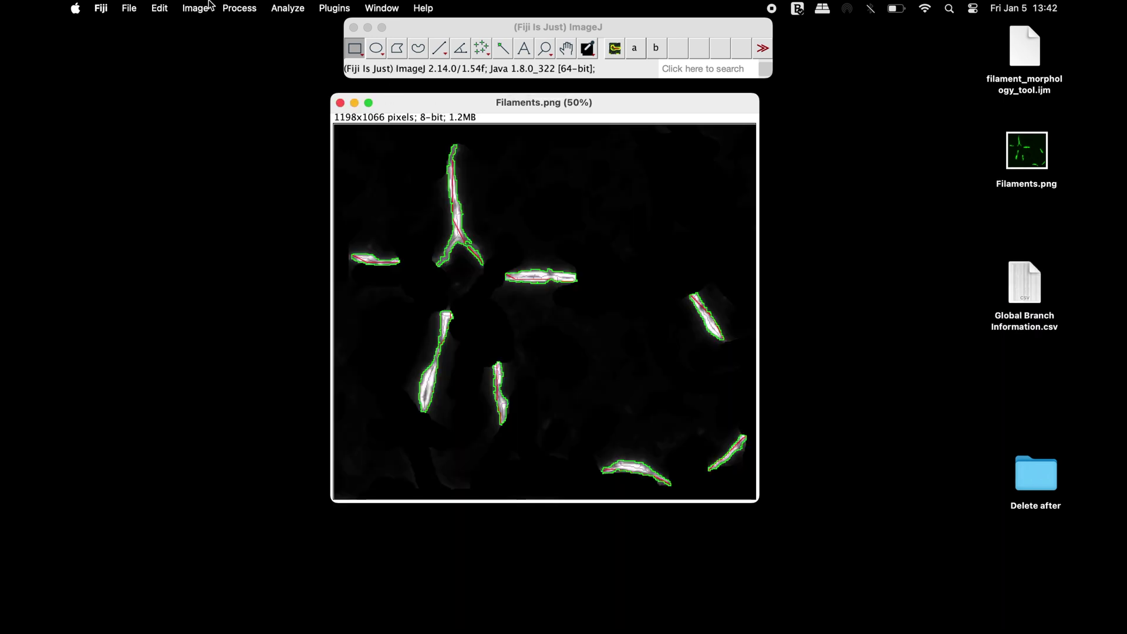
Send the Filaments.png overlay to the ROI Manager as 17 ROIs and turn off Labels.
click(205, 8)
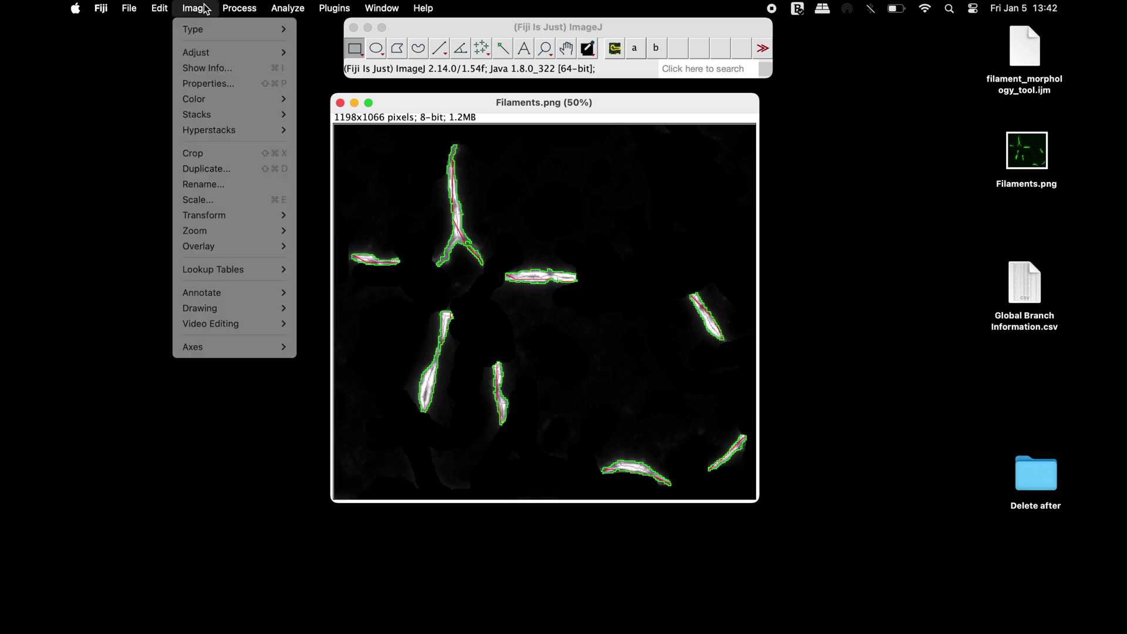
mouse_move(238, 255)
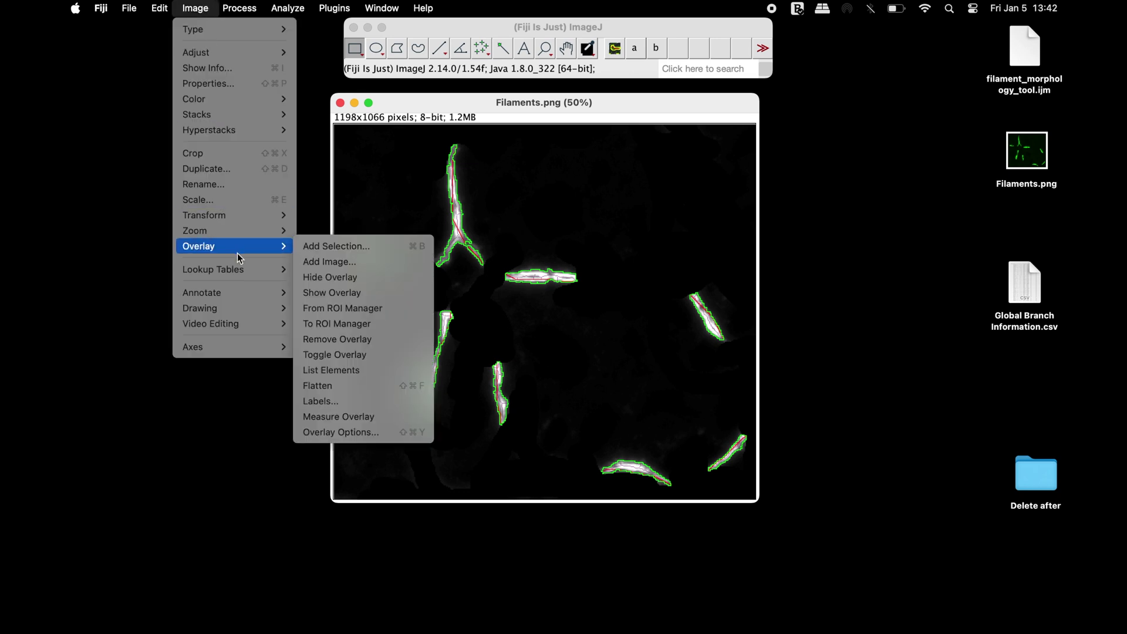
click(412, 333)
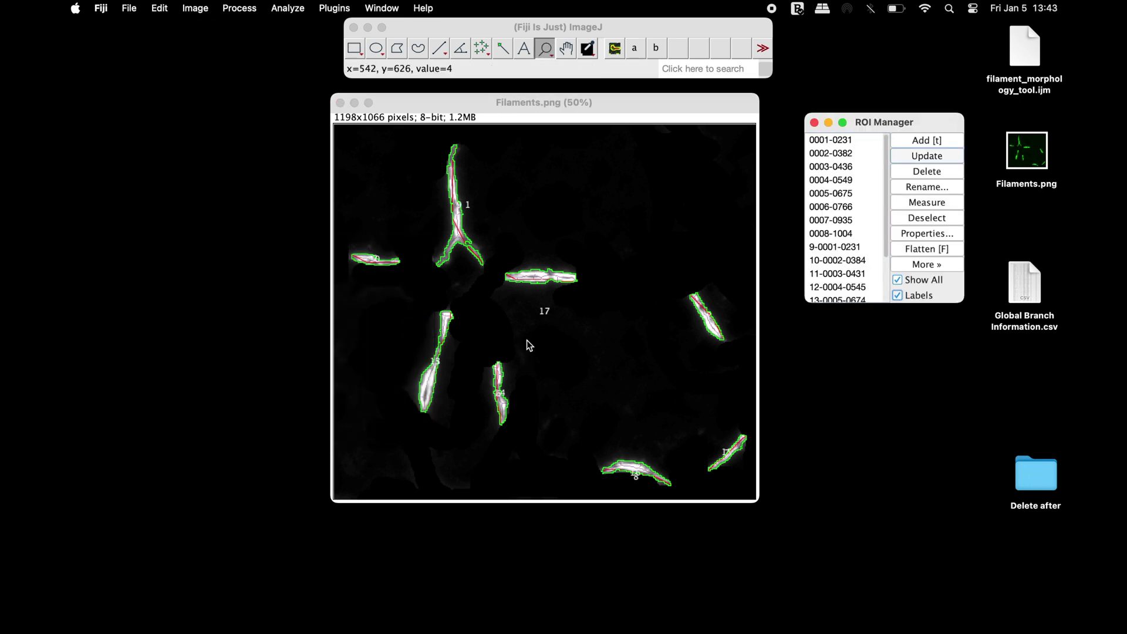
click(551, 323)
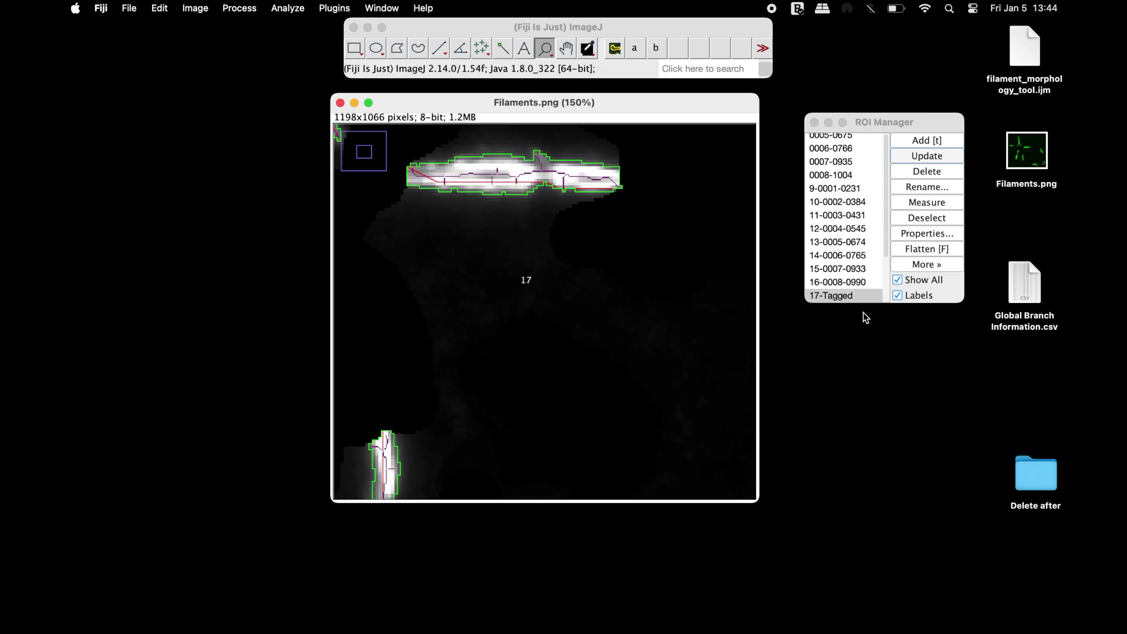
click(899, 297)
click(900, 298)
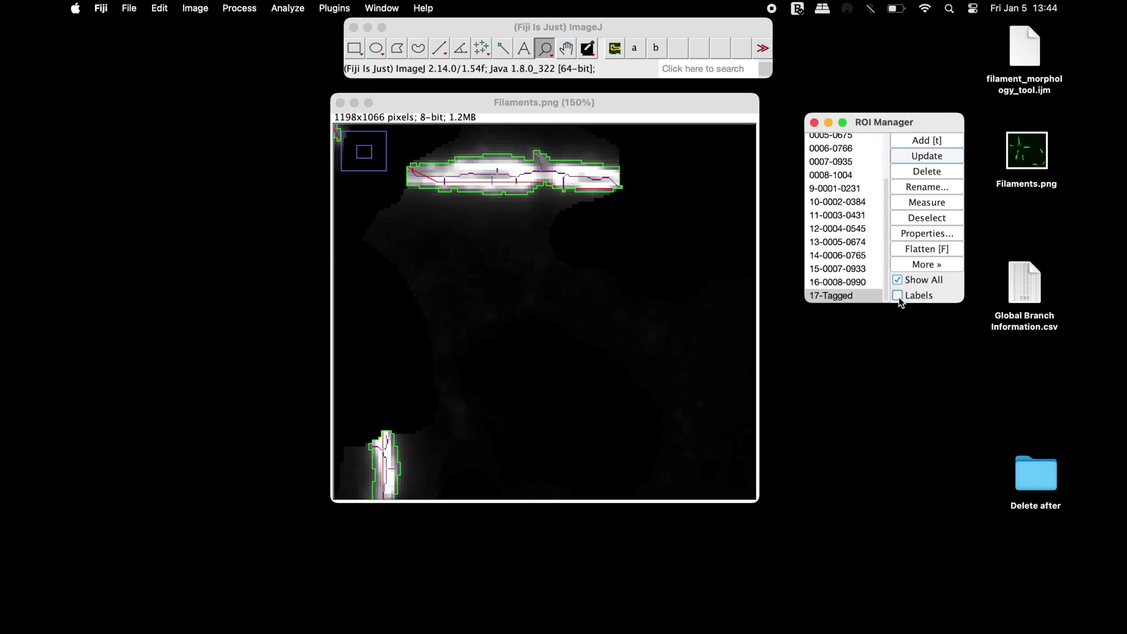
Zoom back to 50% and flatten the outlines into the new RGB image Filaments-1.
key(4)
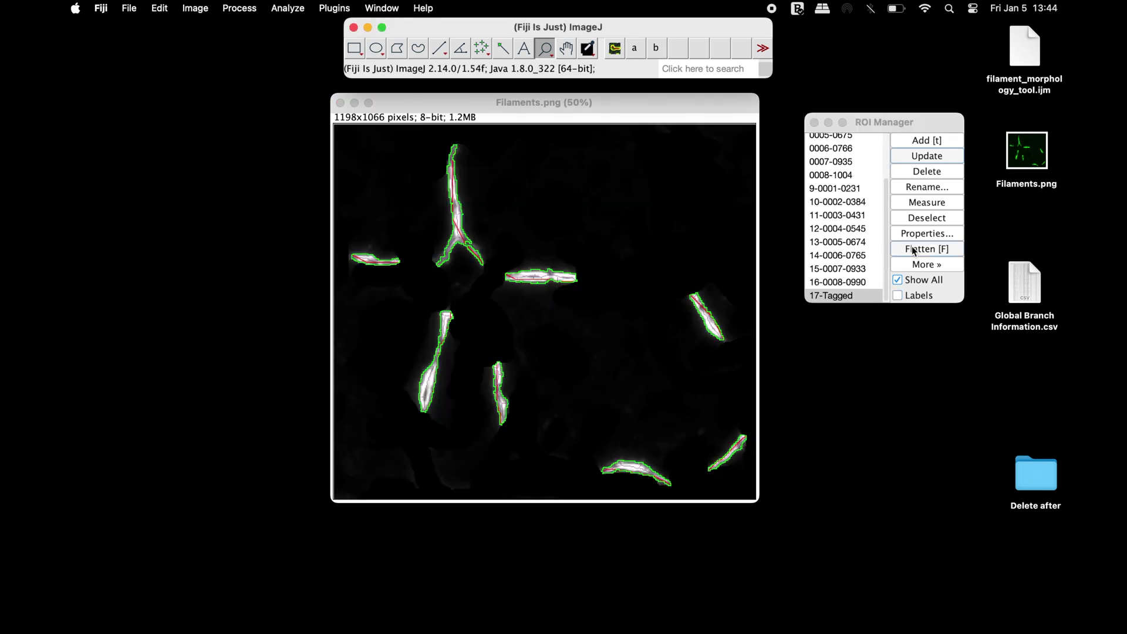
click(951, 254)
click(952, 254)
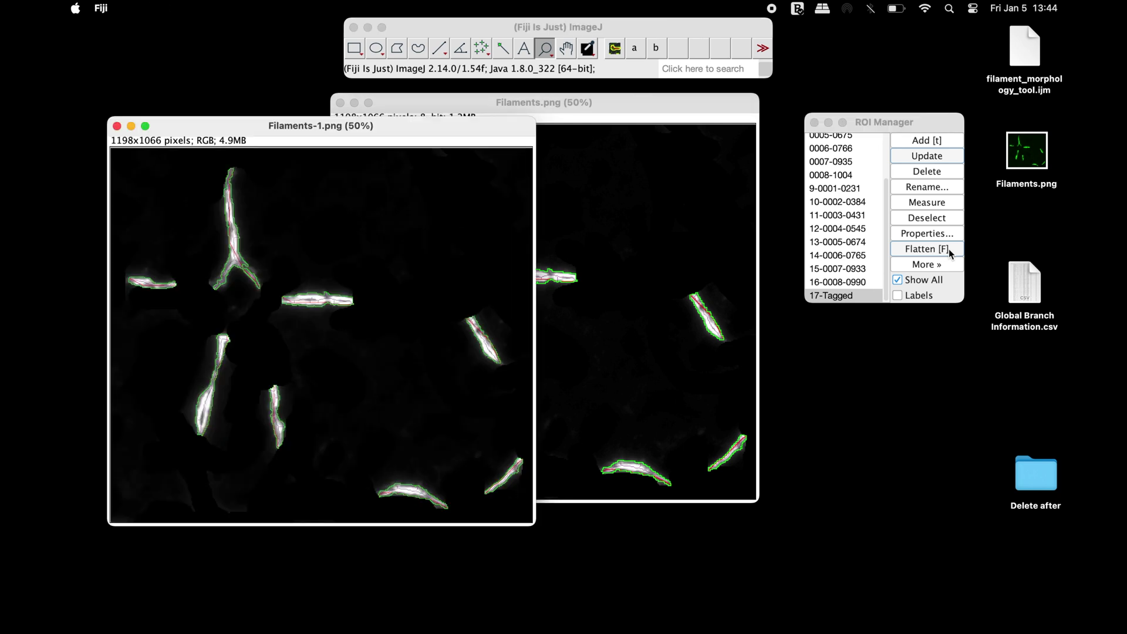
Save Filaments-1 to the Desktop as Filaments-1.tif.
click(327, 127)
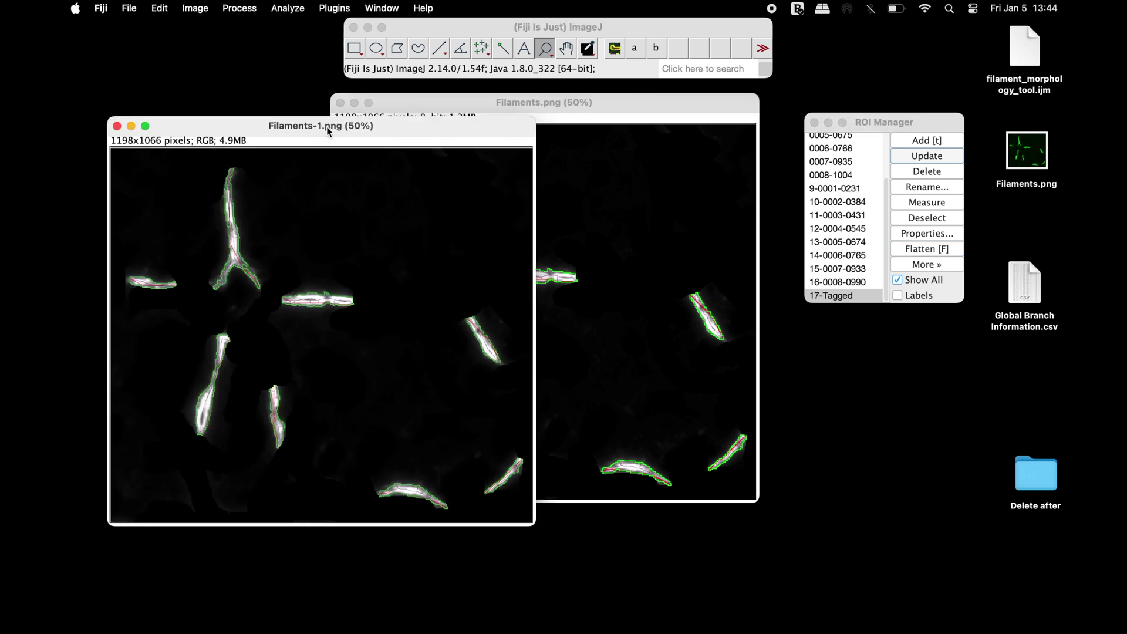
click(129, 8)
mouse_move(211, 194)
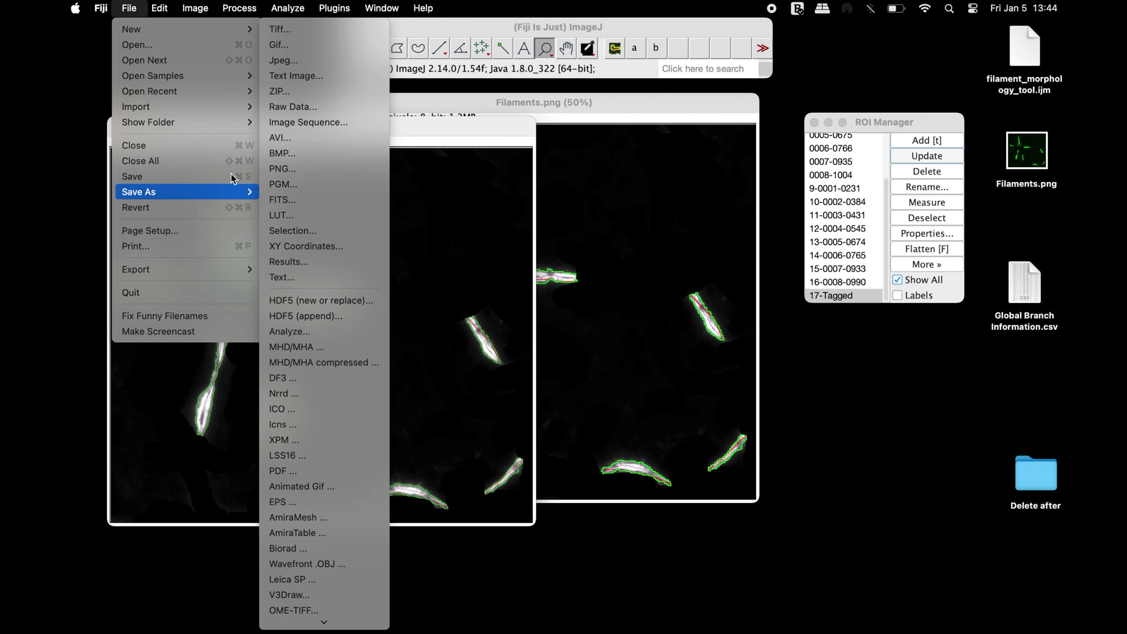
click(303, 29)
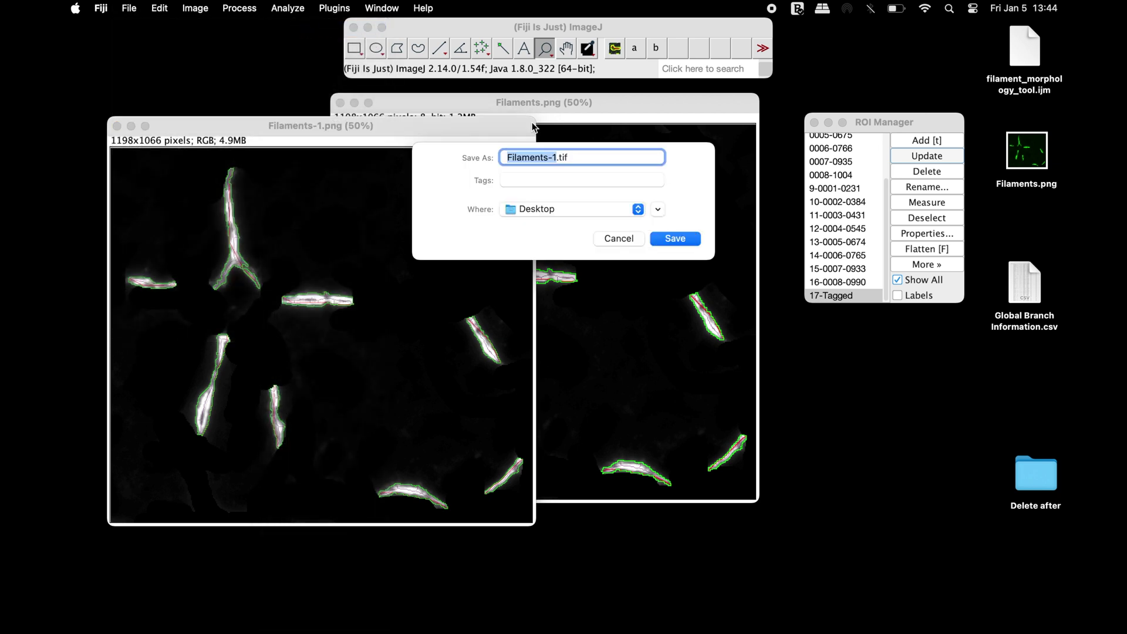
click(674, 238)
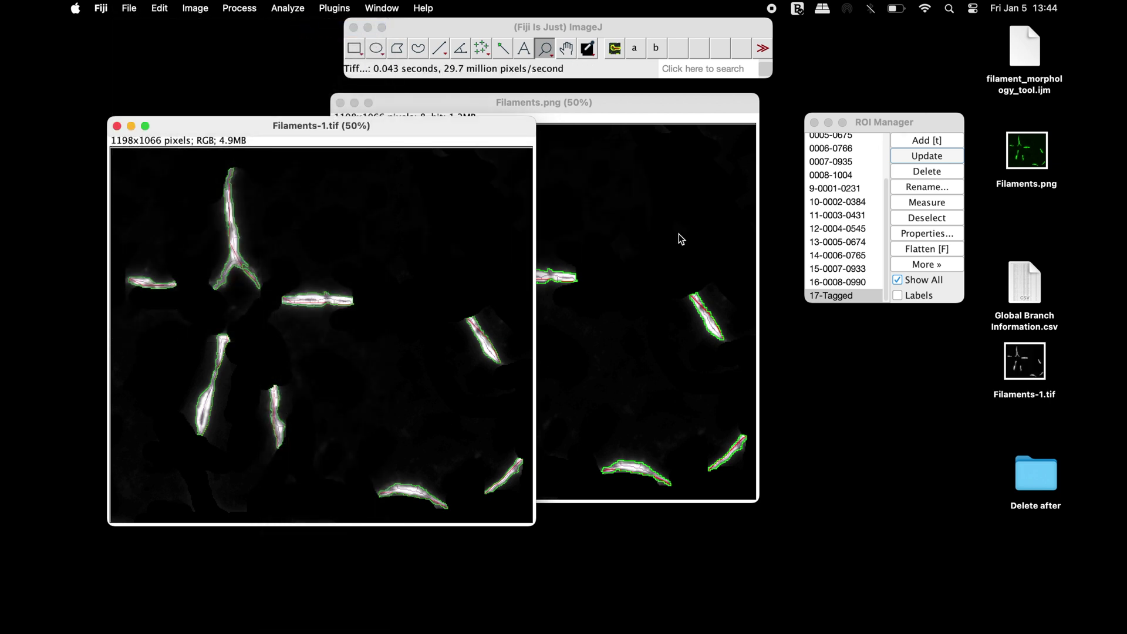